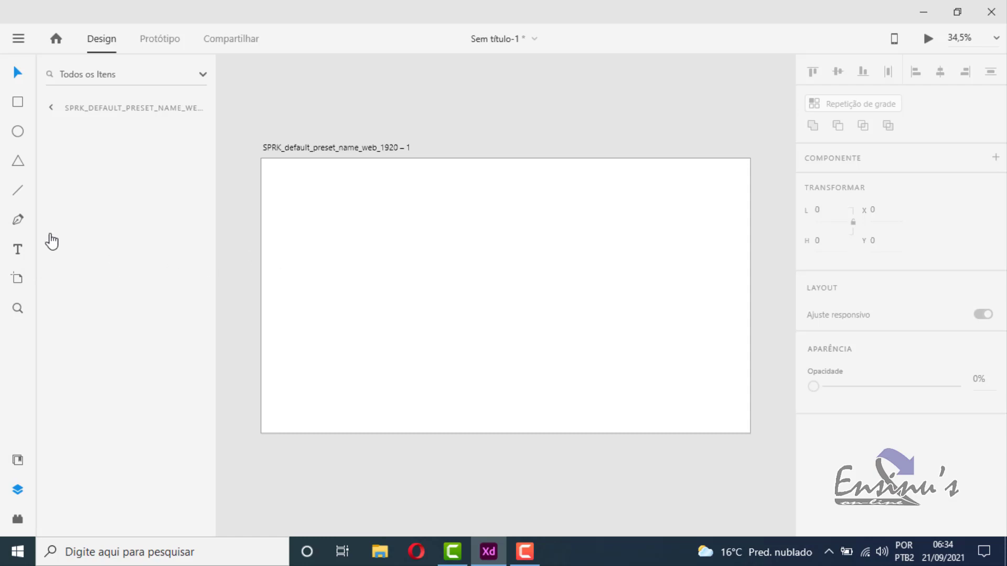
Add the text "Ensinus" in the upper-left area of the artboard.
{"action": "left_click", "coordinate": [18, 251]}
{"action": "left_click", "coordinate": [319, 223]}
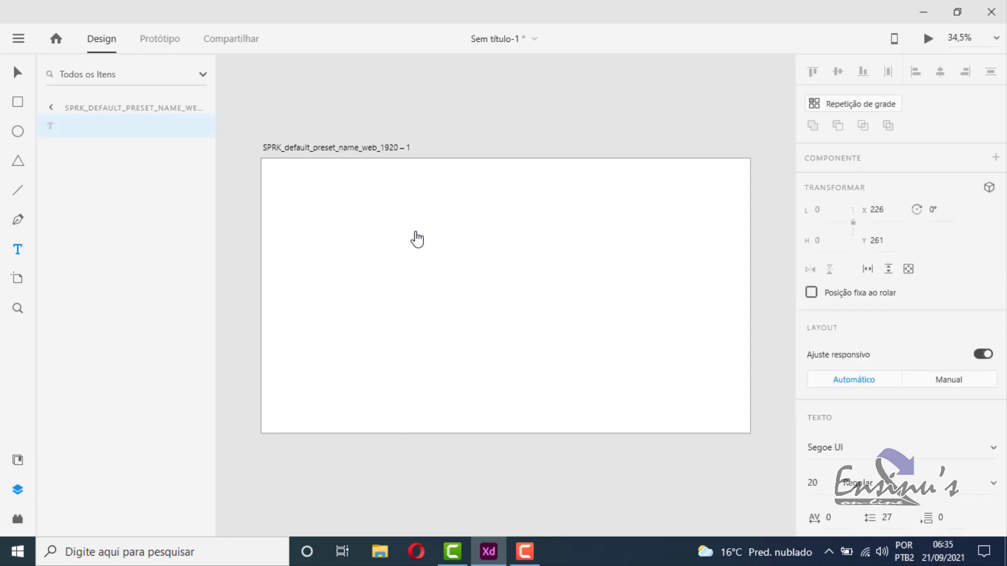
{"action": "type", "text": "Ens"}
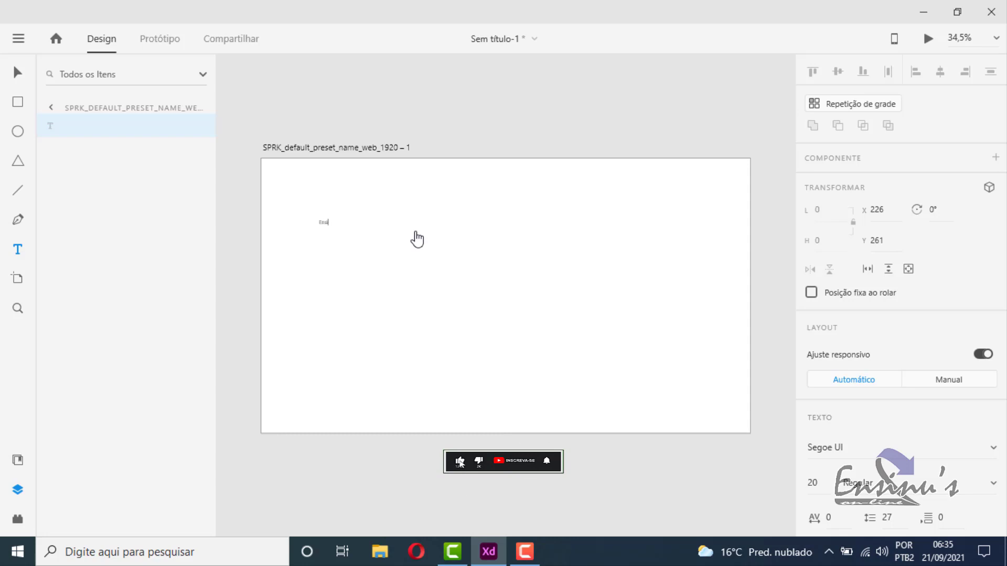
{"action": "type", "text": "inus"}
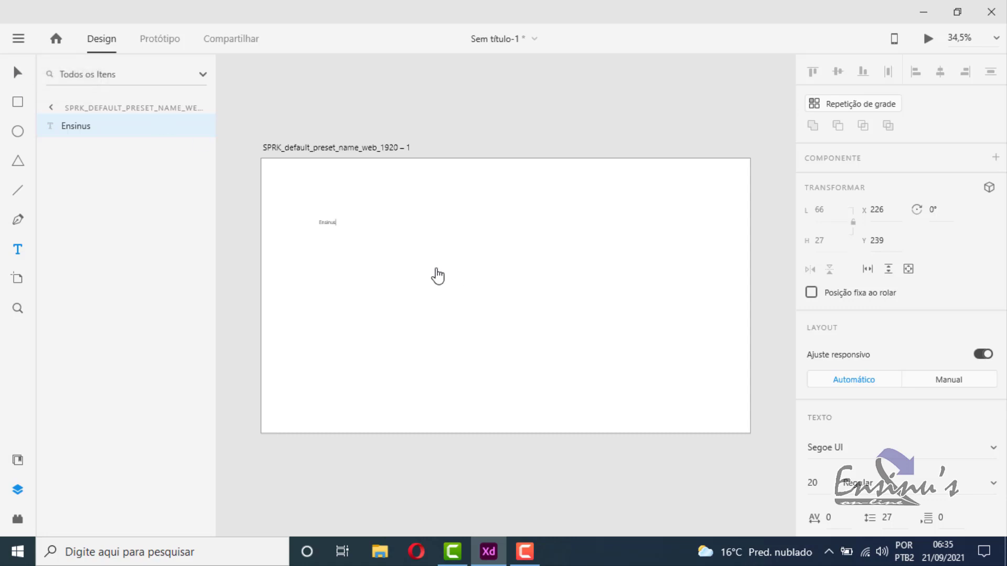
{"action": "key", "text": "Escape"}
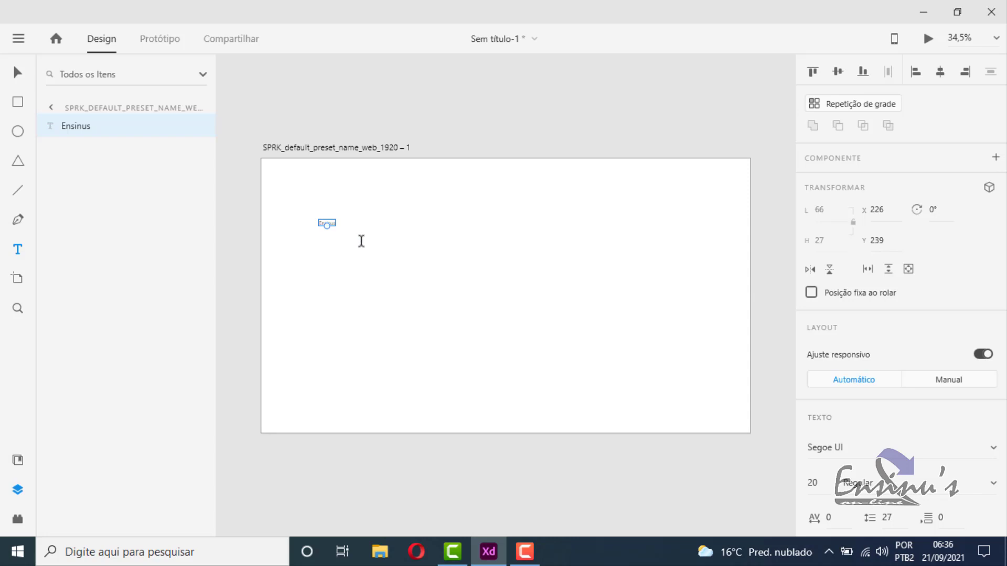
Enlarge the "Ensinus" text to a font size of about 85.
{"action": "scroll", "coordinate": [318, 217], "scroll_direction": "up", "scroll_amount": 3}
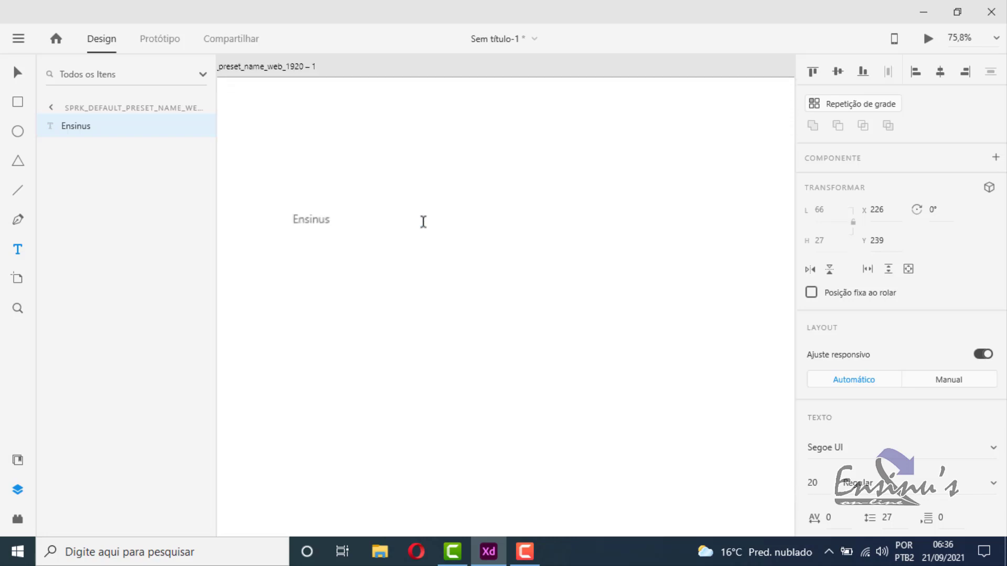
{"action": "scroll", "coordinate": [423, 220], "scroll_direction": "up", "scroll_amount": 2}
{"action": "left_click", "coordinate": [18, 73]}
{"action": "left_click_drag", "start_coordinate": [314, 231], "coordinate": [344, 278]}
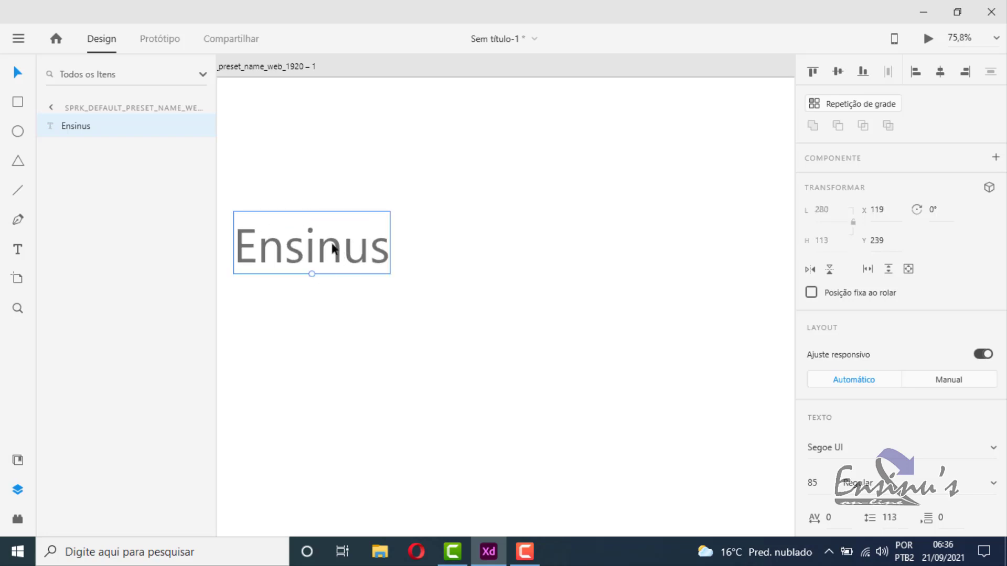
Try tilting the text to about -7° and undo the rotation.
{"action": "left_click_drag", "start_coordinate": [315, 274], "coordinate": [324, 278]}
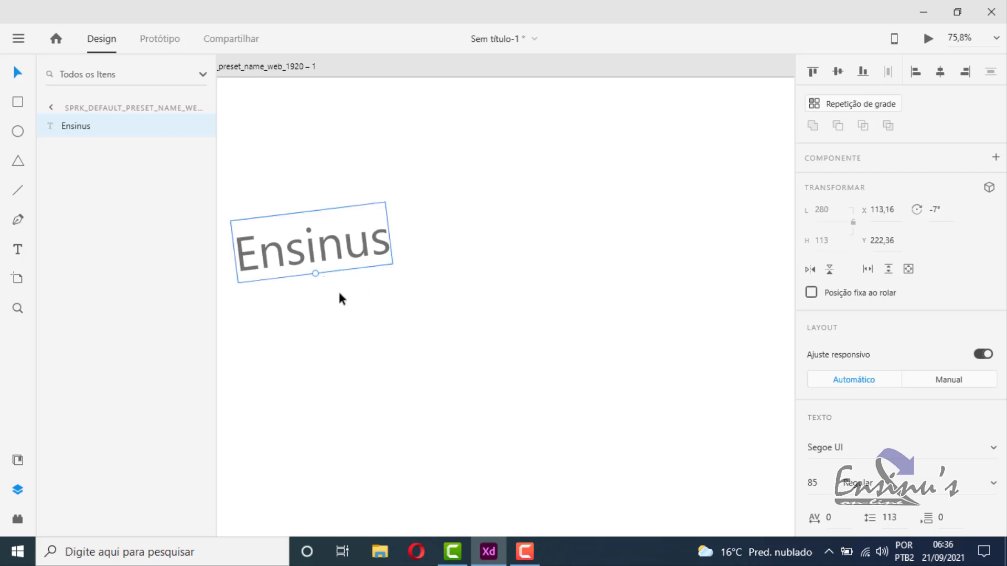
{"action": "key", "text": "ctrl+z"}
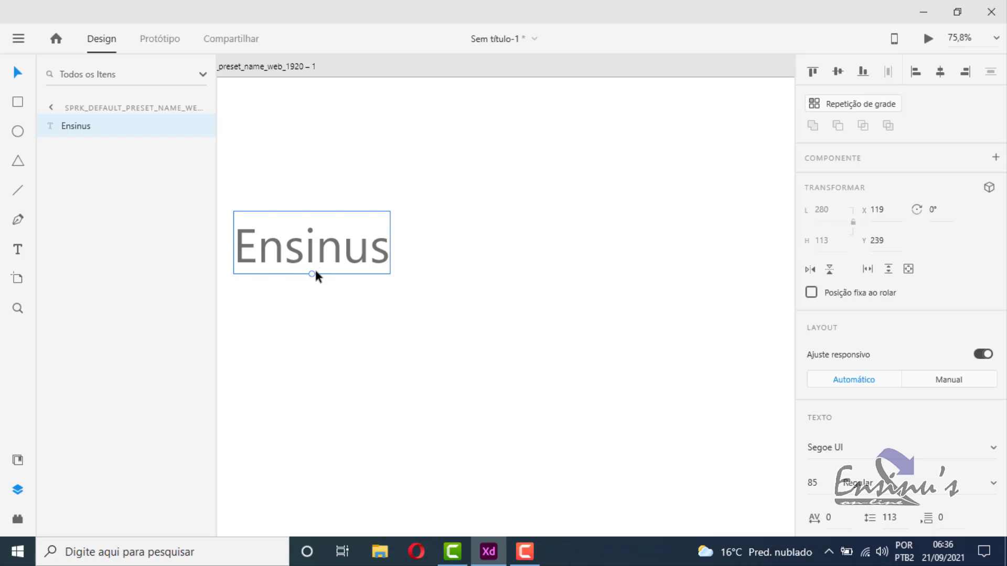
Resize the text to a font size of about 87 and move it to about X 325, Y 289.
{"action": "left_click_drag", "start_coordinate": [313, 275], "coordinate": [318, 287]}
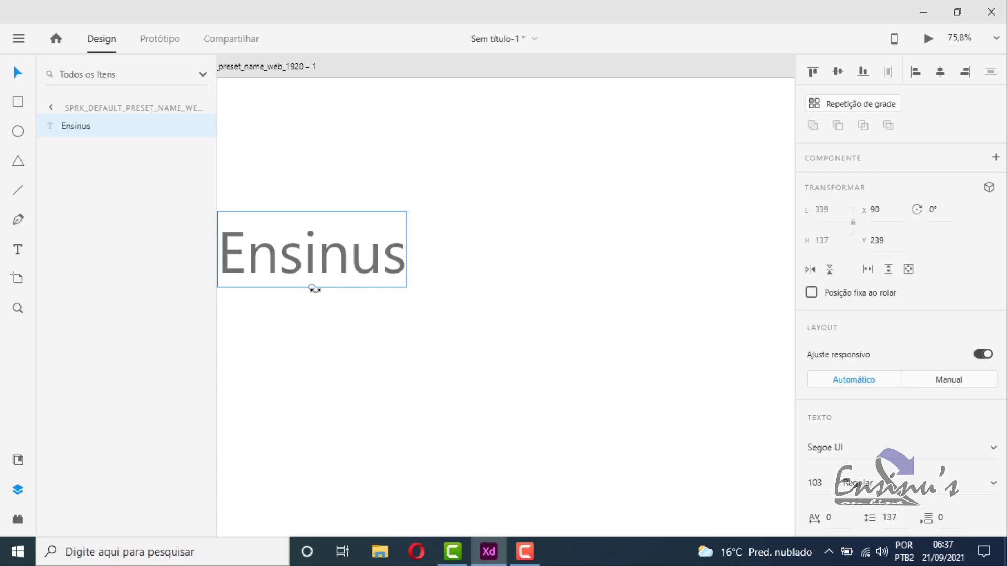
{"action": "mouse_move", "coordinate": [311, 288]}
{"action": "left_mouse_down"}
{"action": "mouse_move", "coordinate": [317, 265]}
{"action": "mouse_move", "coordinate": [312, 275]}
{"action": "left_mouse_up"}
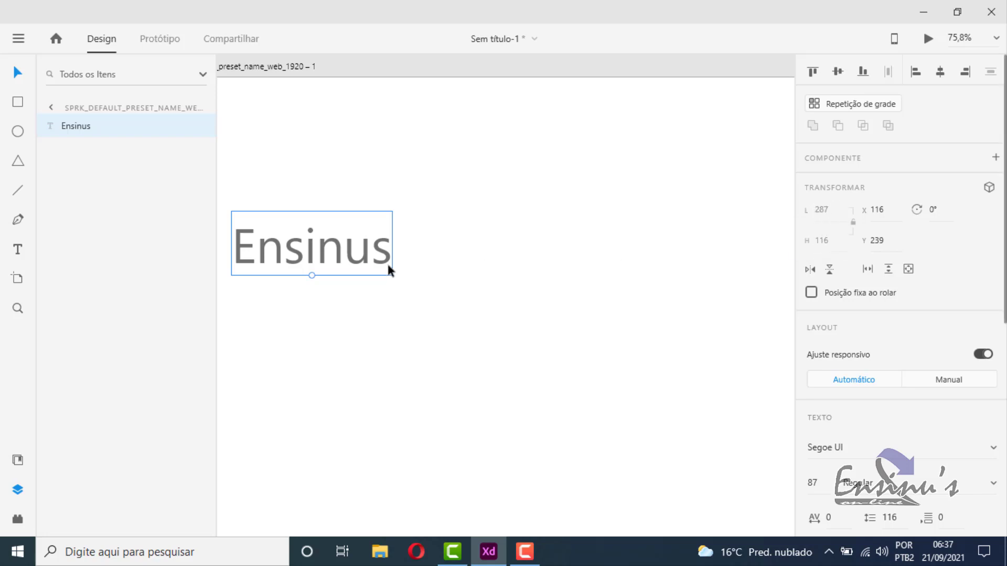
{"action": "mouse_move", "coordinate": [313, 276]}
{"action": "left_mouse_down"}
{"action": "mouse_move", "coordinate": [312, 301]}
{"action": "mouse_move", "coordinate": [317, 277]}
{"action": "left_mouse_up"}
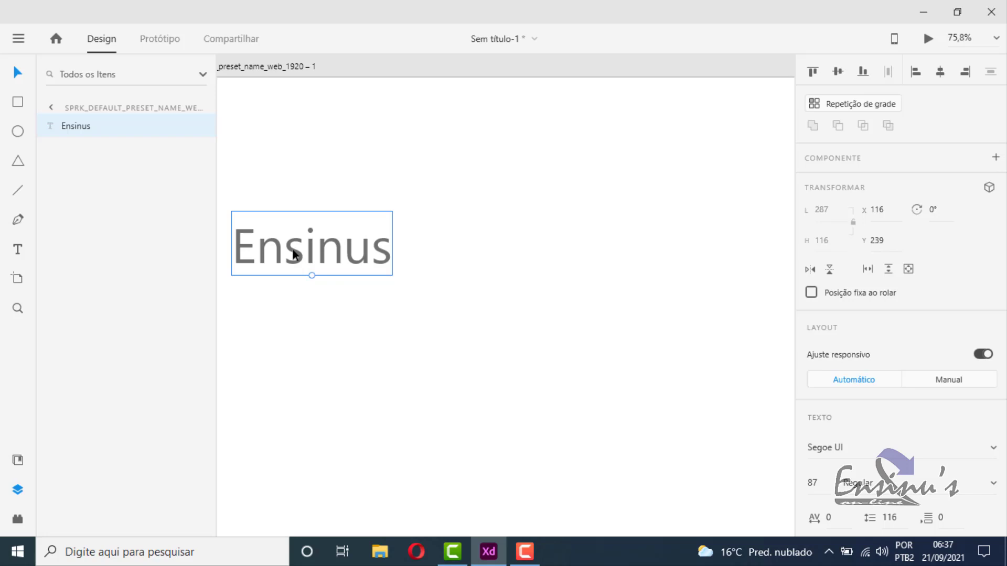
{"action": "left_click_drag", "start_coordinate": [295, 255], "coordinate": [512, 279]}
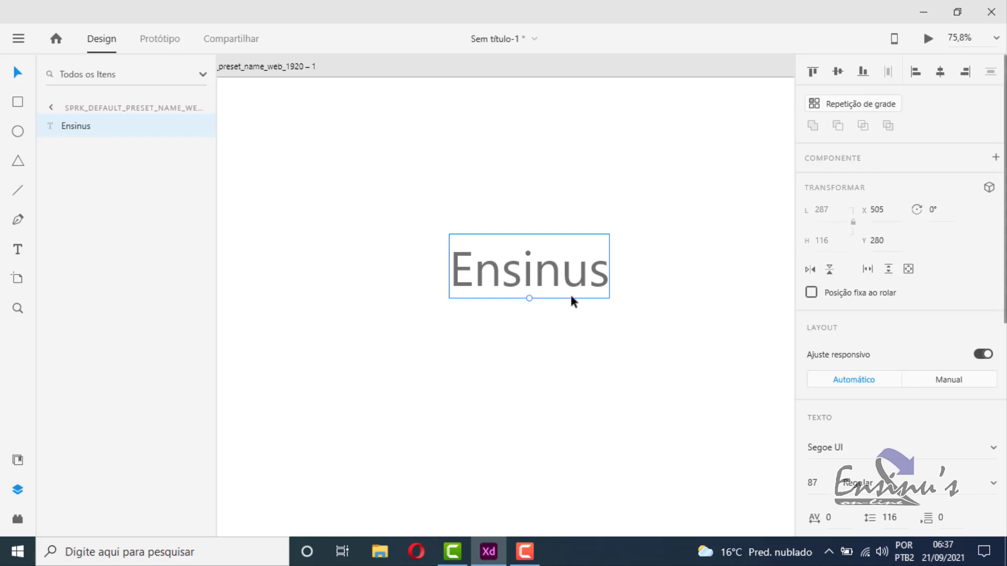
{"action": "left_click_drag", "start_coordinate": [557, 278], "coordinate": [463, 306]}
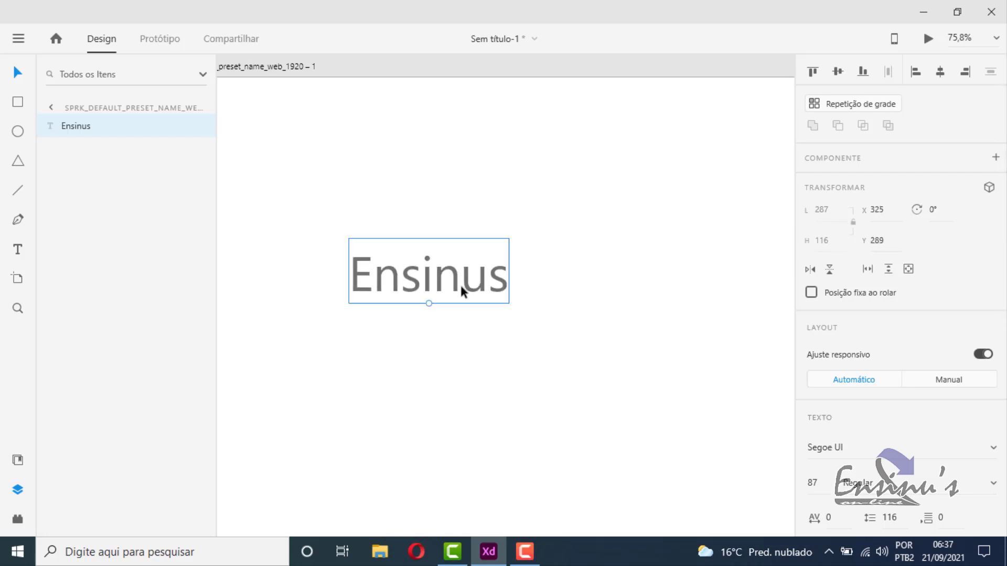
Try an exact rotation of 45° on the text and undo it.
{"action": "left_click", "coordinate": [943, 210]}
{"action": "left_click_drag", "start_coordinate": [943, 211], "coordinate": [916, 211]}
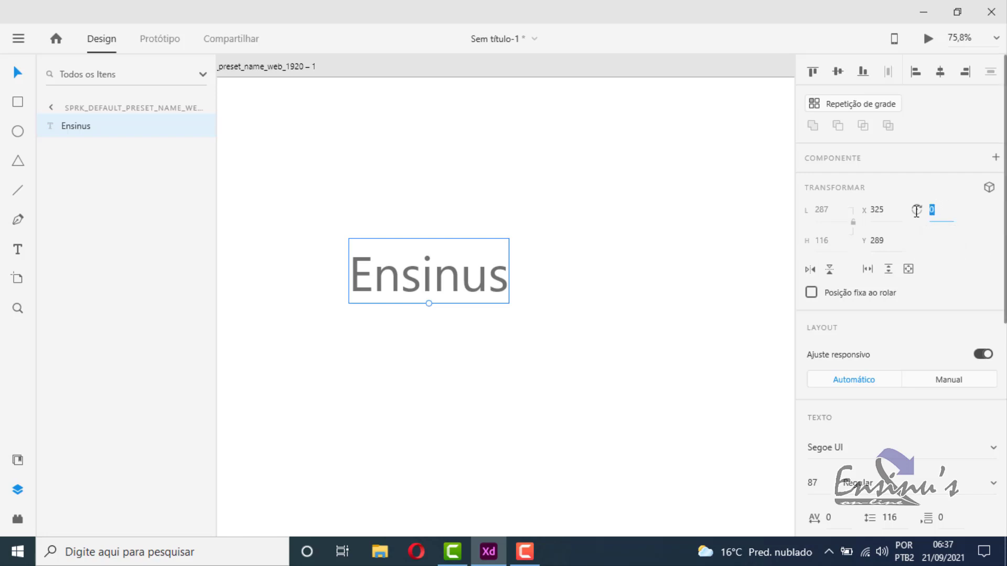
{"action": "type", "text": "45"}
{"action": "key", "text": "Return"}
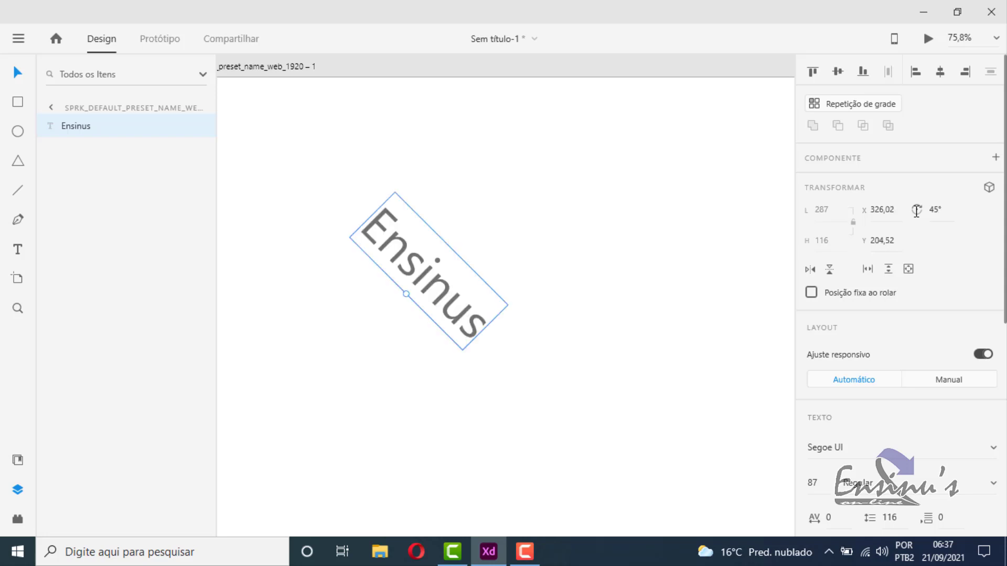
{"action": "key", "text": "ctrl+z"}
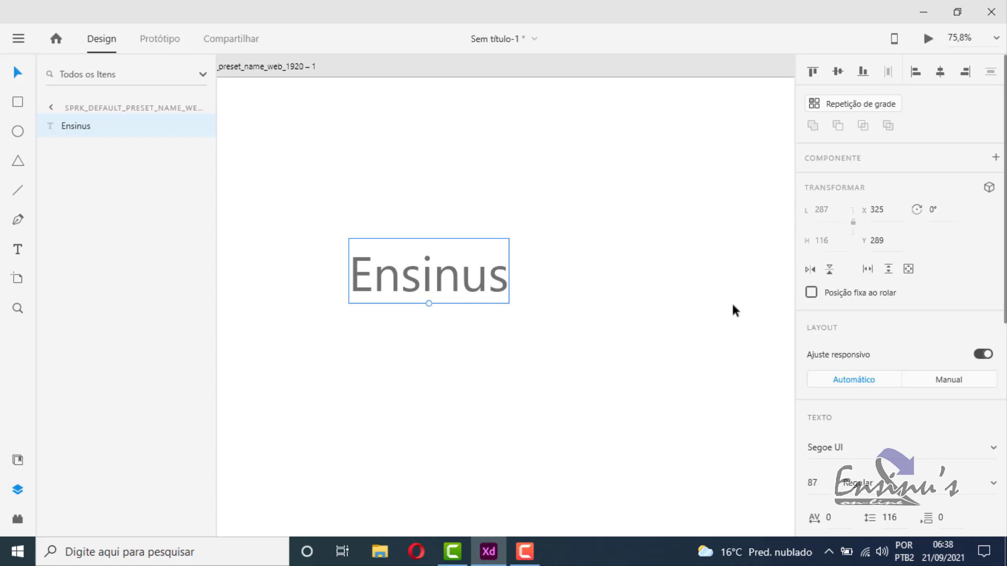
Flip the text horizontally and back, and flip it vertically and back.
{"action": "left_click", "coordinate": [812, 271]}
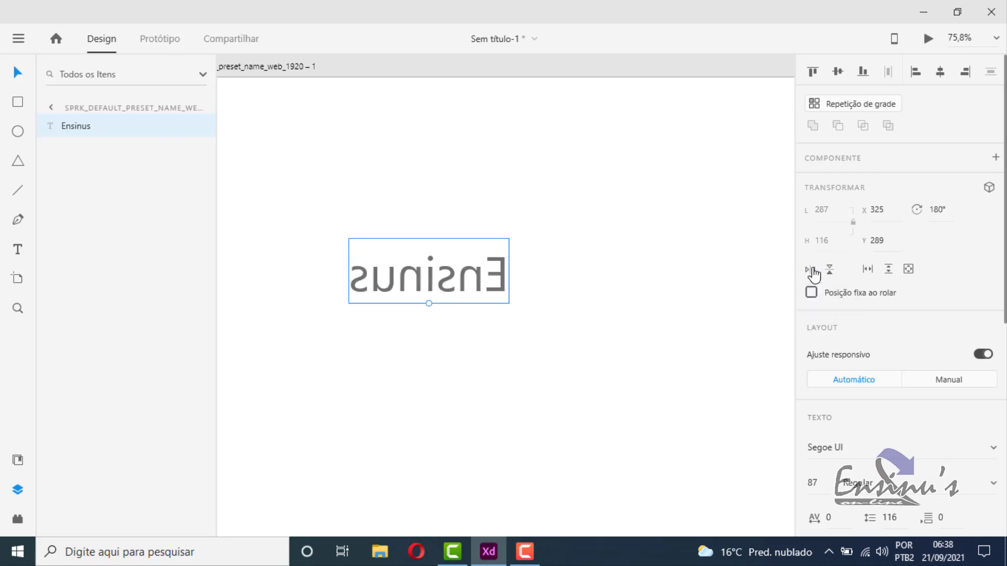
{"action": "left_click", "coordinate": [811, 272]}
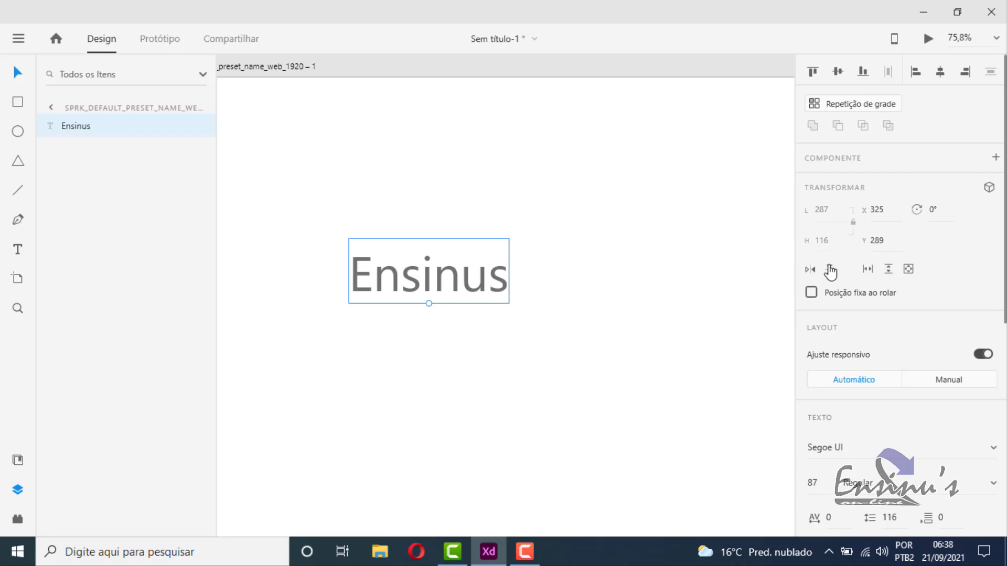
{"action": "left_click", "coordinate": [832, 273]}
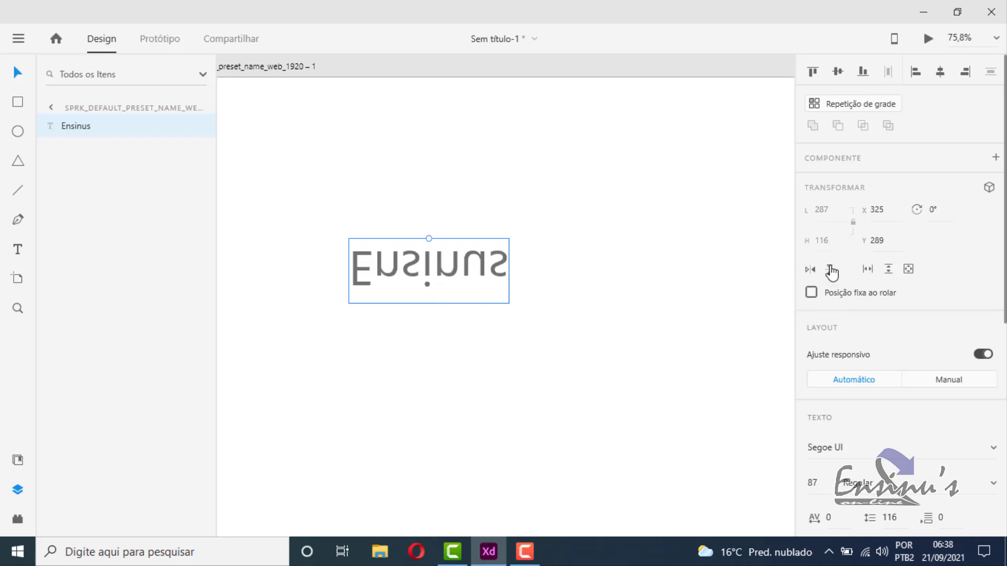
{"action": "left_click", "coordinate": [832, 272]}
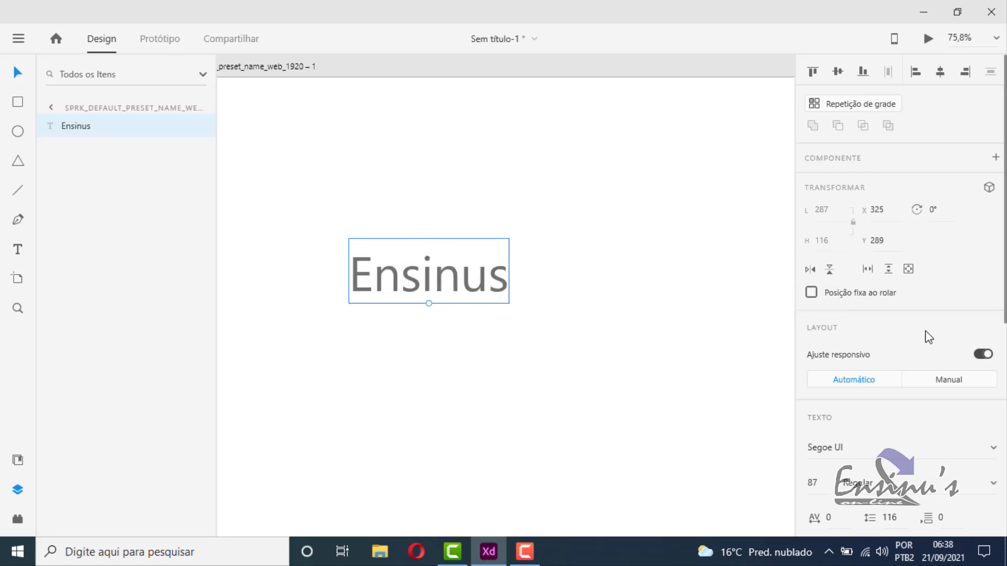
Change the font of the "Ensinus" text to Arial.
{"action": "scroll", "coordinate": [923, 337], "scroll_direction": "down", "scroll_amount": 5}
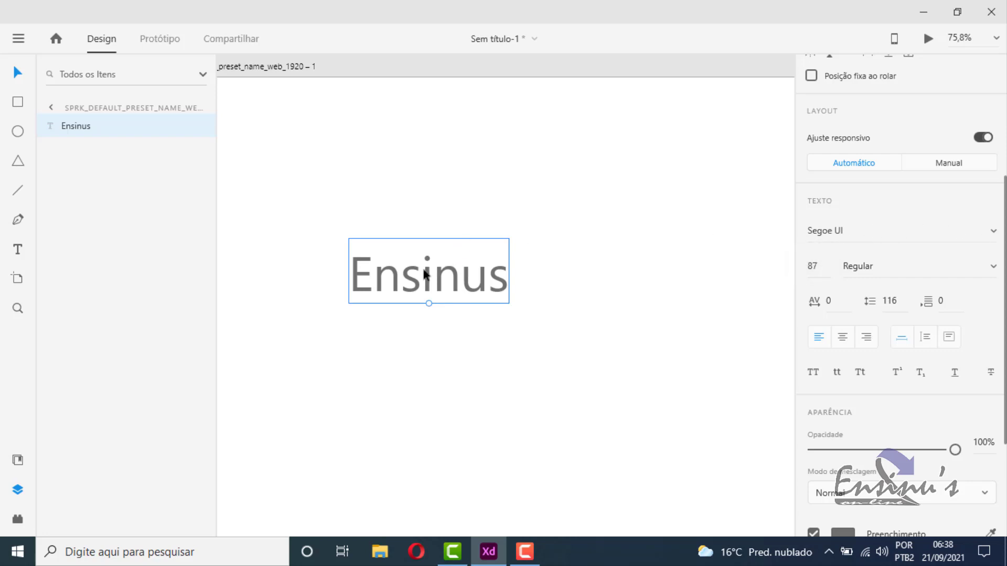
{"action": "left_click", "coordinate": [995, 235]}
{"action": "scroll", "coordinate": [937, 215], "scroll_direction": "up", "scroll_amount": 5}
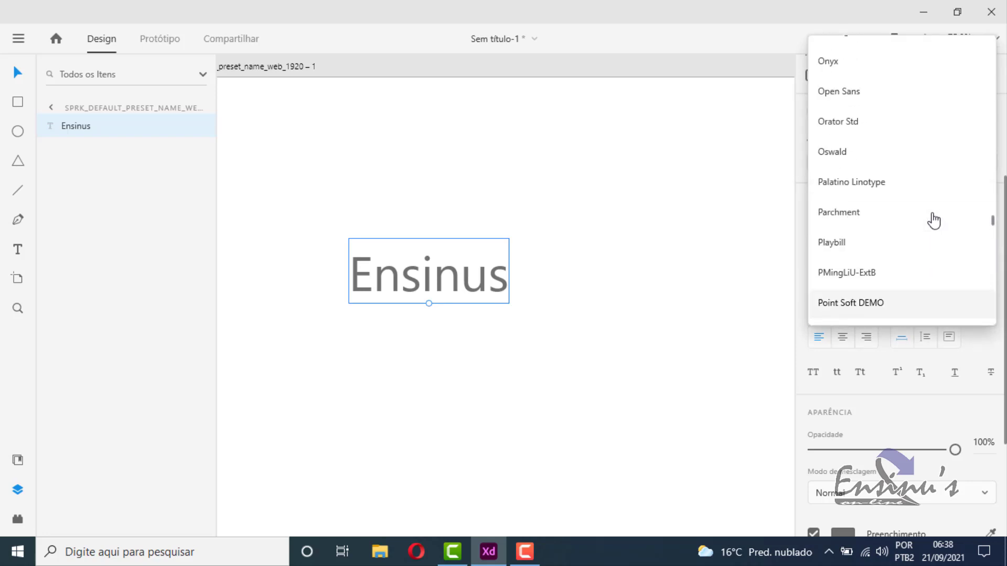
{"action": "scroll", "coordinate": [932, 221], "scroll_direction": "up", "scroll_amount": 12}
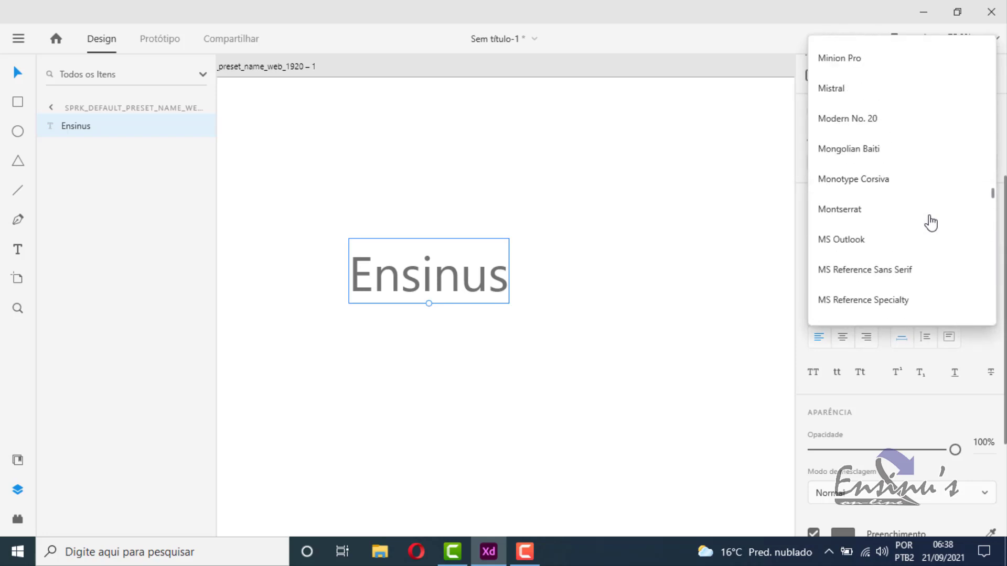
{"action": "scroll", "coordinate": [931, 223], "scroll_direction": "up", "scroll_amount": 15}
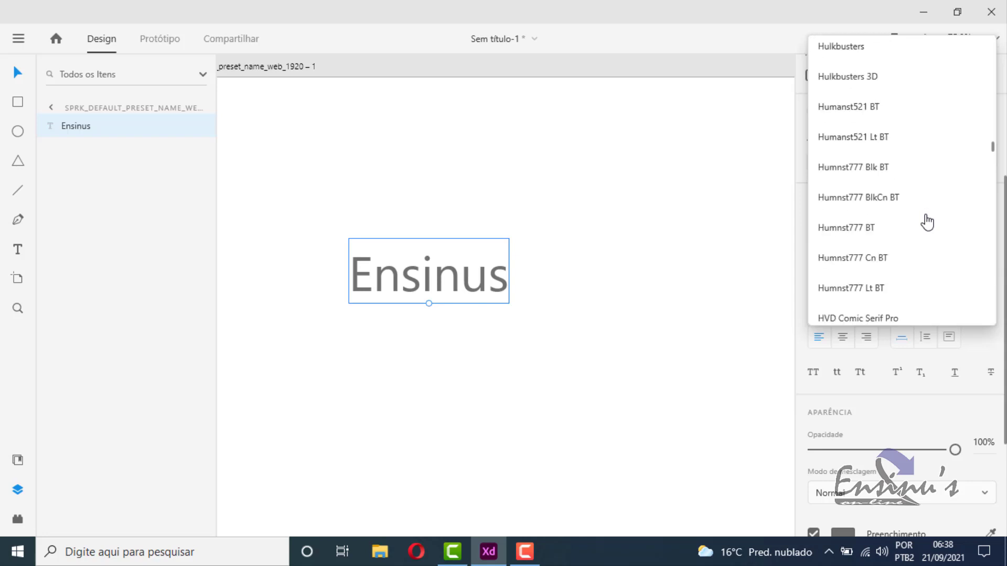
{"action": "scroll", "coordinate": [931, 221], "scroll_direction": "up", "scroll_amount": 4}
{"action": "left_click_drag", "start_coordinate": [996, 139], "coordinate": [997, 53]}
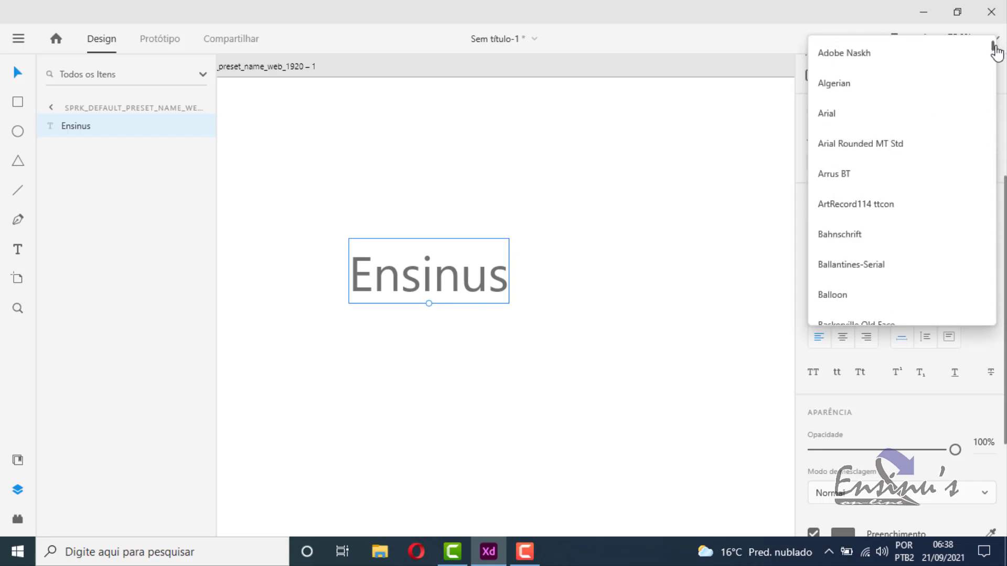
{"action": "left_click", "coordinate": [842, 119]}
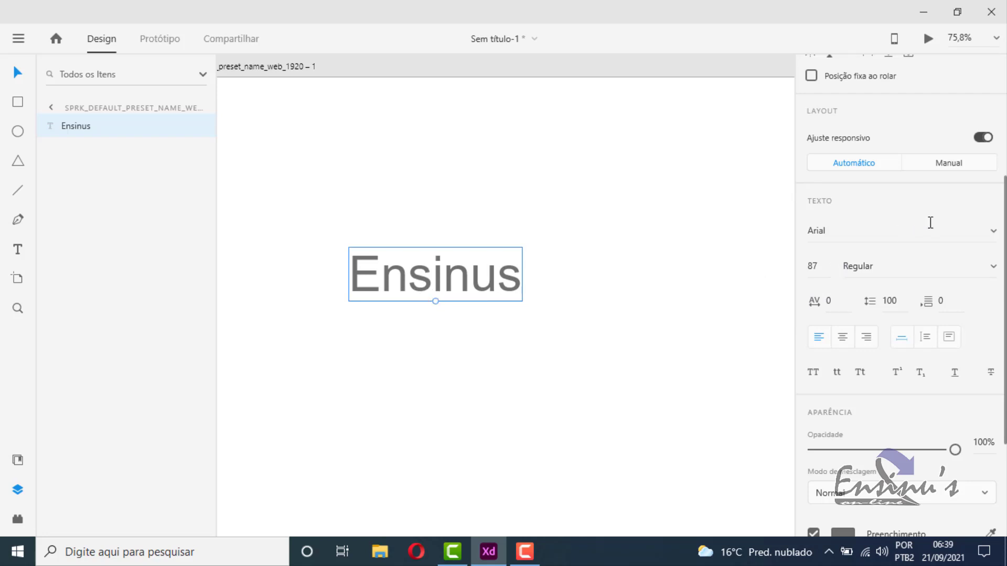
Change the font of the "Ensinus" text to Times New Roman.
{"action": "left_click", "coordinate": [991, 239]}
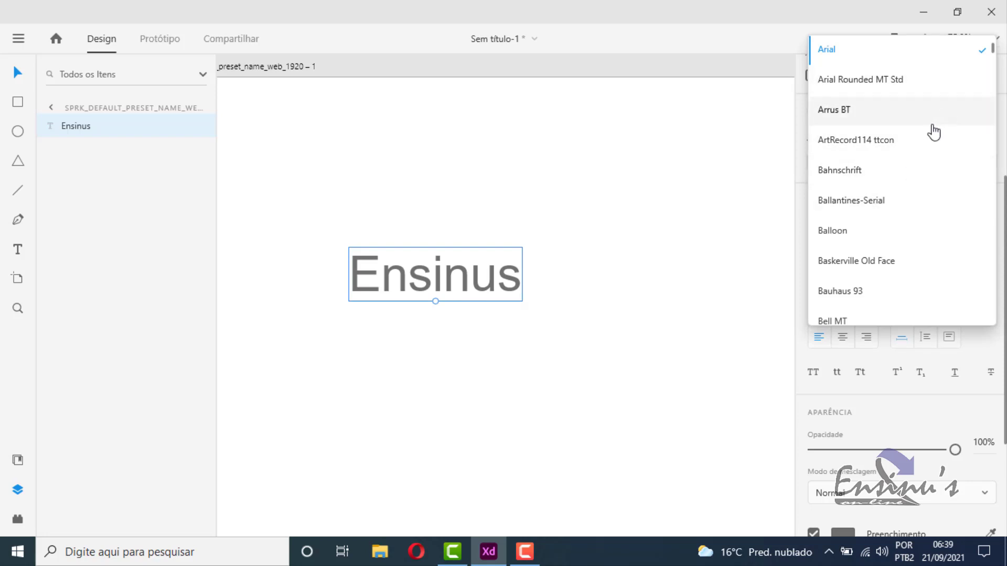
{"action": "scroll", "coordinate": [921, 231], "scroll_direction": "down", "scroll_amount": 3}
{"action": "scroll", "coordinate": [925, 235], "scroll_direction": "up", "scroll_amount": 1}
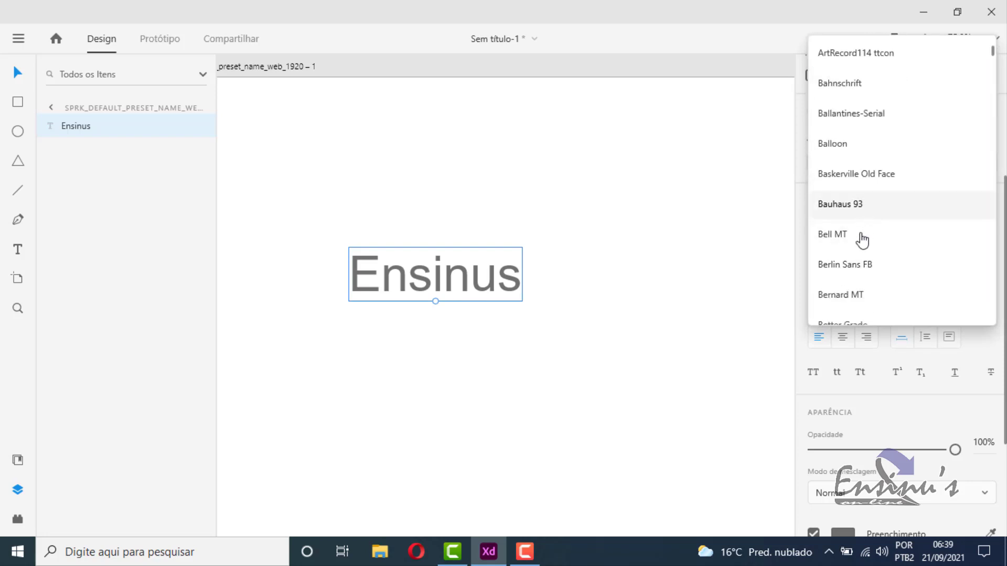
{"action": "scroll", "coordinate": [910, 237], "scroll_direction": "down", "scroll_amount": 5}
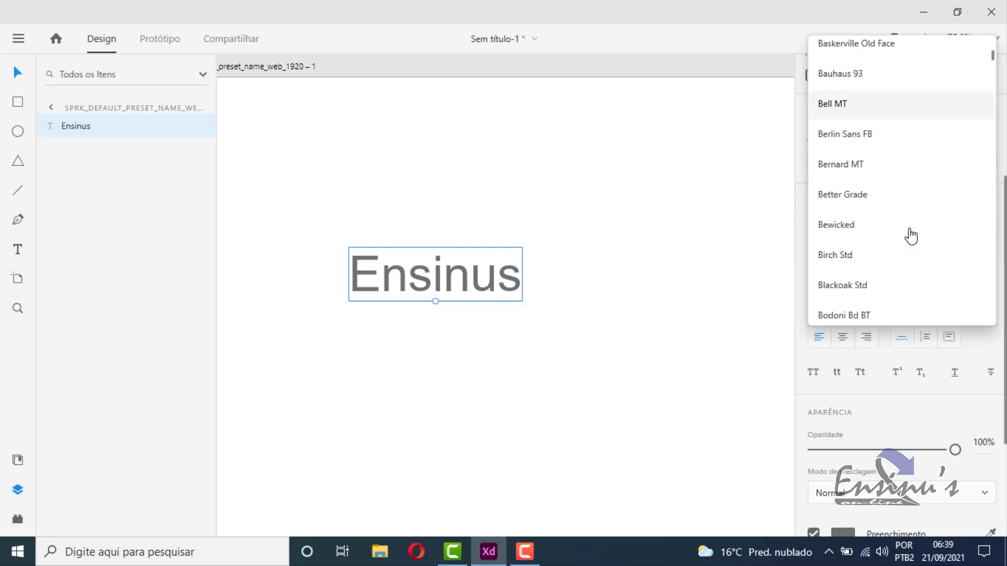
{"action": "scroll", "coordinate": [911, 237], "scroll_direction": "down", "scroll_amount": 8}
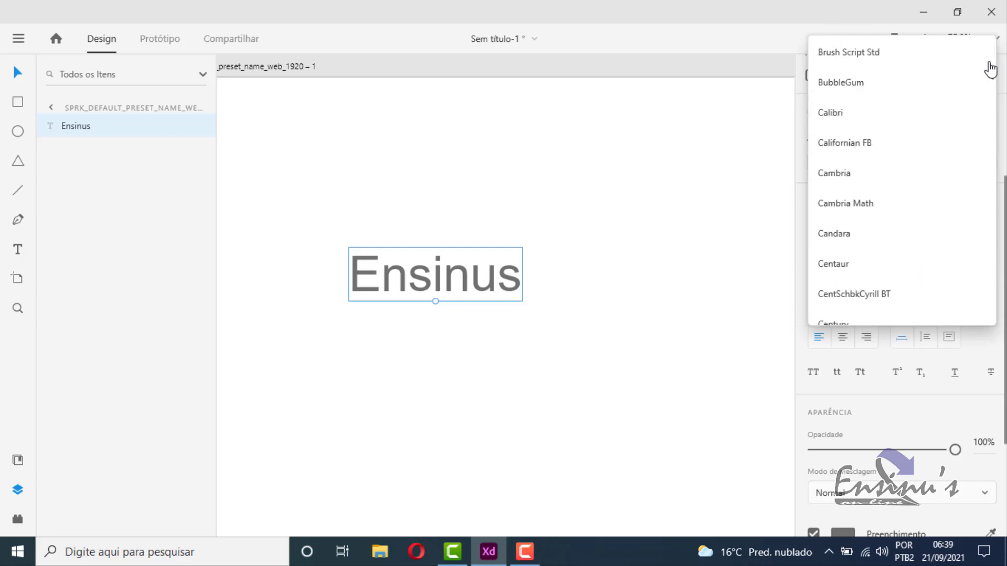
{"action": "left_click_drag", "start_coordinate": [994, 82], "coordinate": [991, 278]}
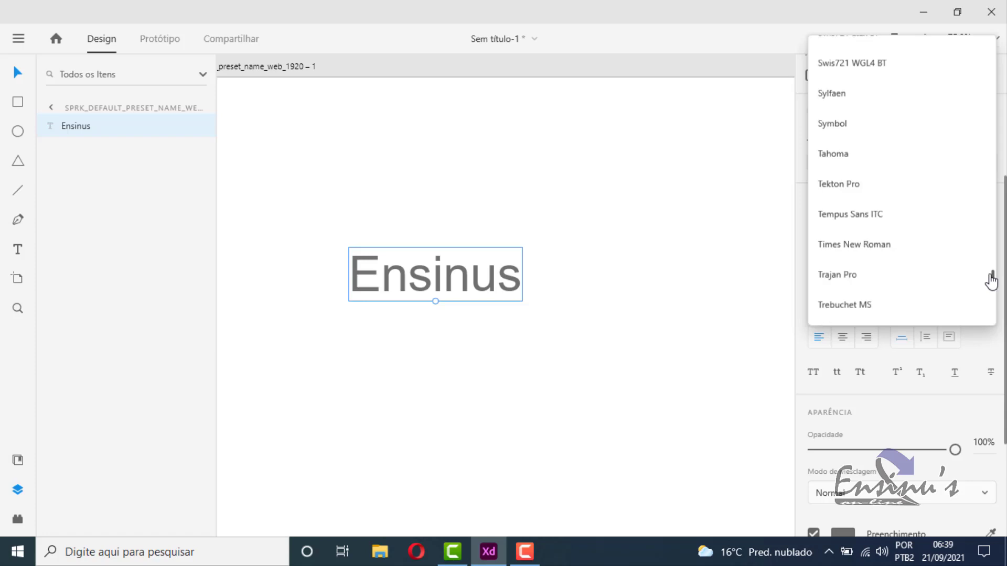
{"action": "left_click", "coordinate": [874, 232]}
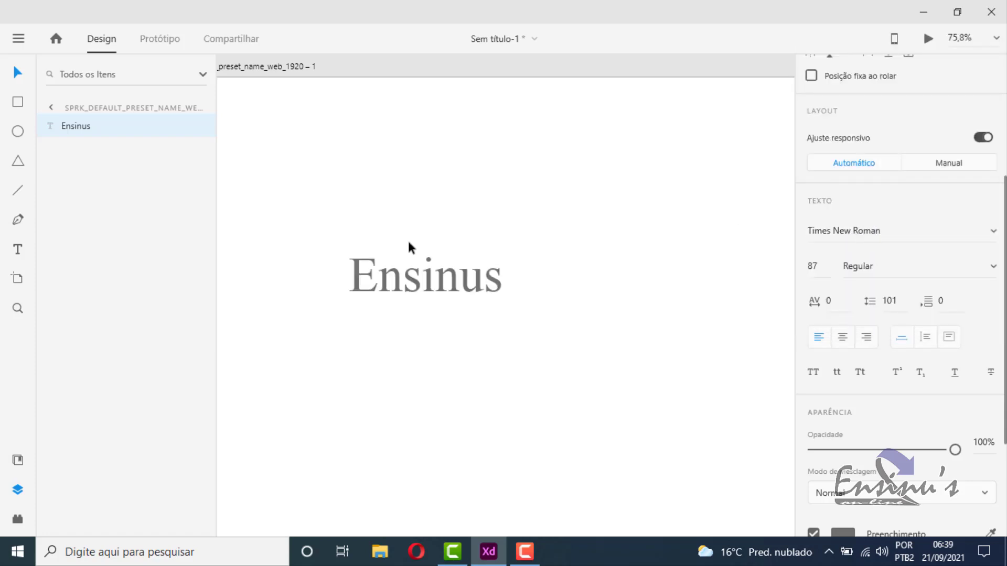
Enlarge the text freehand to a font size of about 250 and shift it up and left to fit the visible artboard.
{"action": "left_click_drag", "start_coordinate": [428, 303], "coordinate": [452, 407]}
{"action": "left_click_drag", "start_coordinate": [467, 311], "coordinate": [501, 270]}
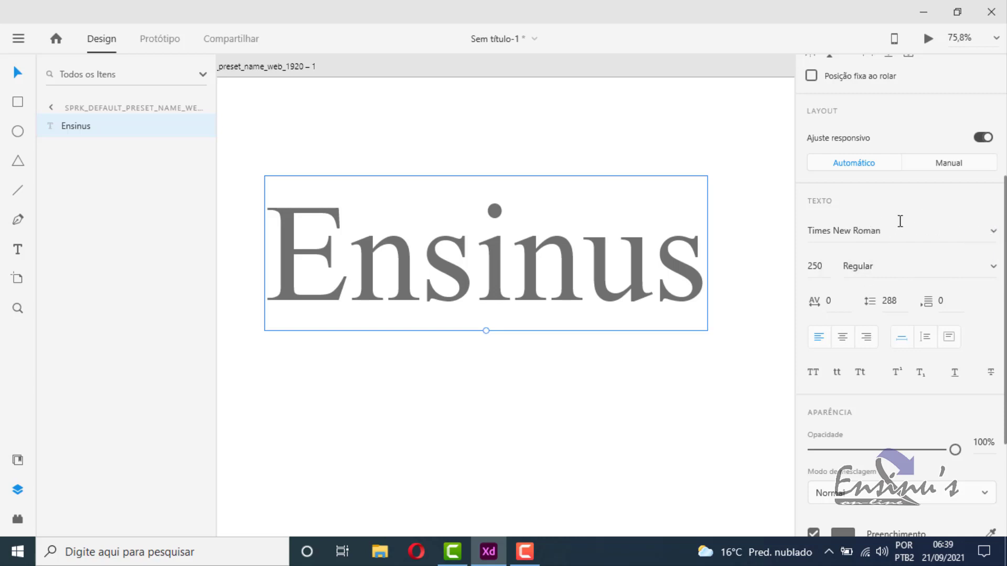
Set the text's font size to 200 and move it slightly down and right on the artboard.
{"action": "left_click", "coordinate": [816, 266]}
{"action": "type", "text": "200"}
{"action": "key", "text": "Return"}
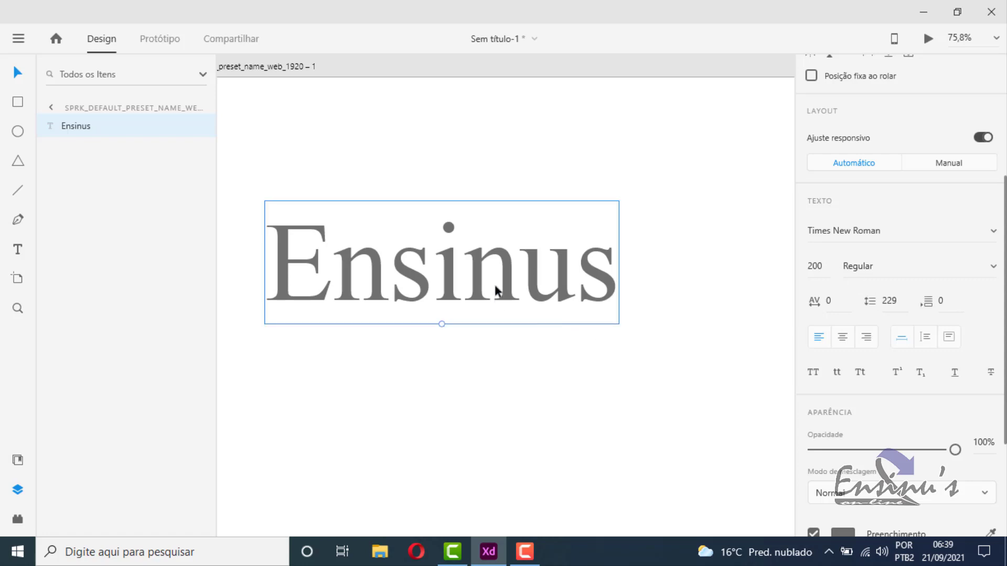
{"action": "left_click_drag", "start_coordinate": [513, 294], "coordinate": [552, 316]}
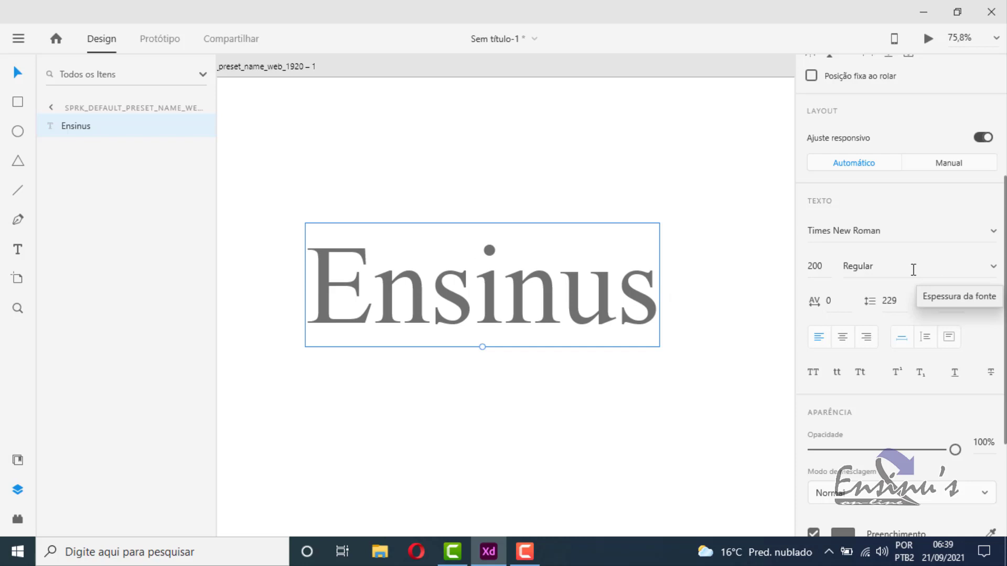
Set the "Ensinus" text's font weight to Bold and move it slightly down and to the left on the artboard.
{"action": "left_click", "coordinate": [992, 268]}
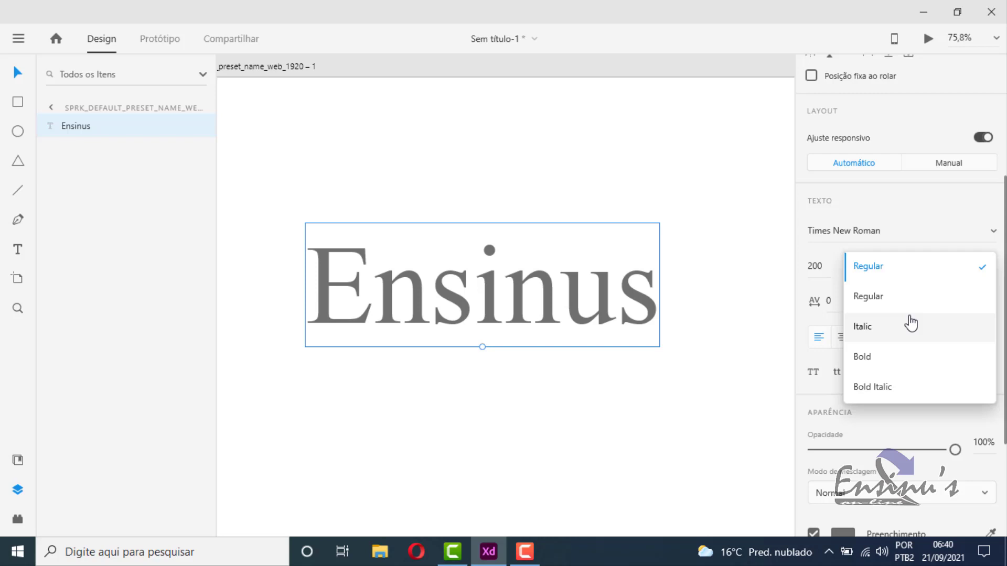
{"action": "left_click", "coordinate": [887, 360]}
{"action": "left_click_drag", "start_coordinate": [503, 319], "coordinate": [483, 341]}
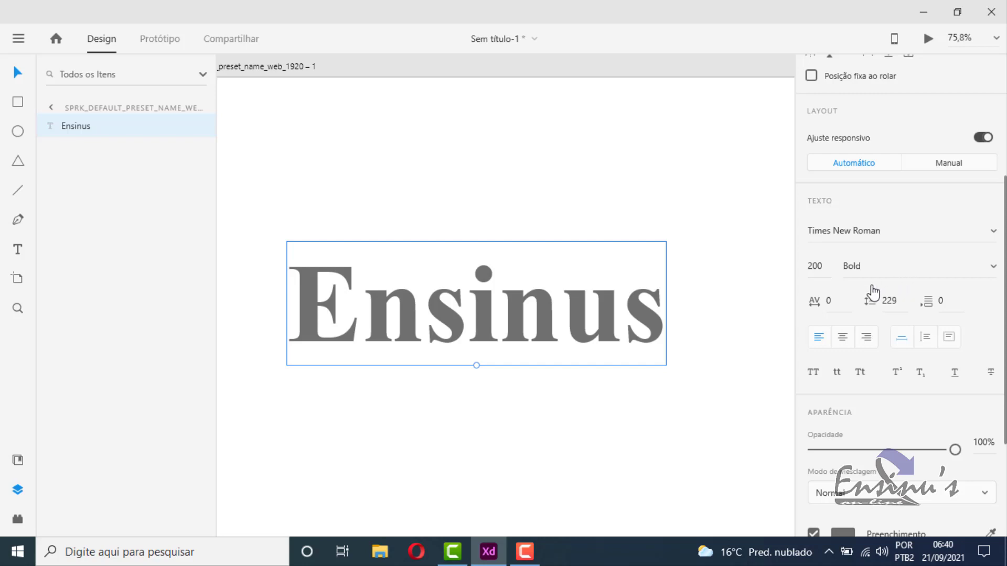
Move the bold "Ensinus" text up and left, close to the artboard's upper-left corner.
{"action": "scroll", "coordinate": [870, 305], "scroll_direction": "down", "scroll_amount": 2}
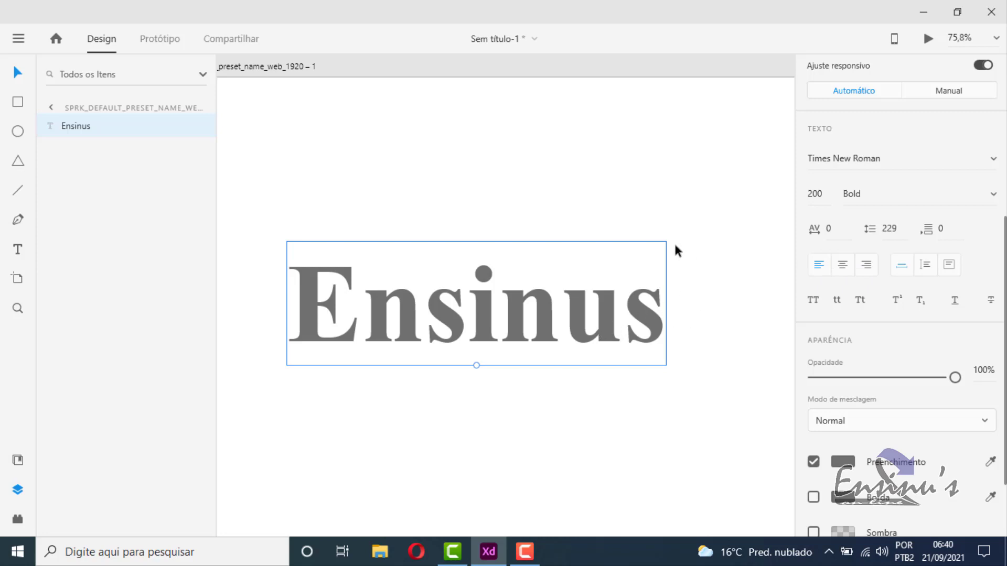
{"action": "key", "text": "alt"}
{"action": "key", "text": "alt"}
{"action": "scroll", "coordinate": [711, 242], "scroll_direction": "down", "scroll_amount": 1}
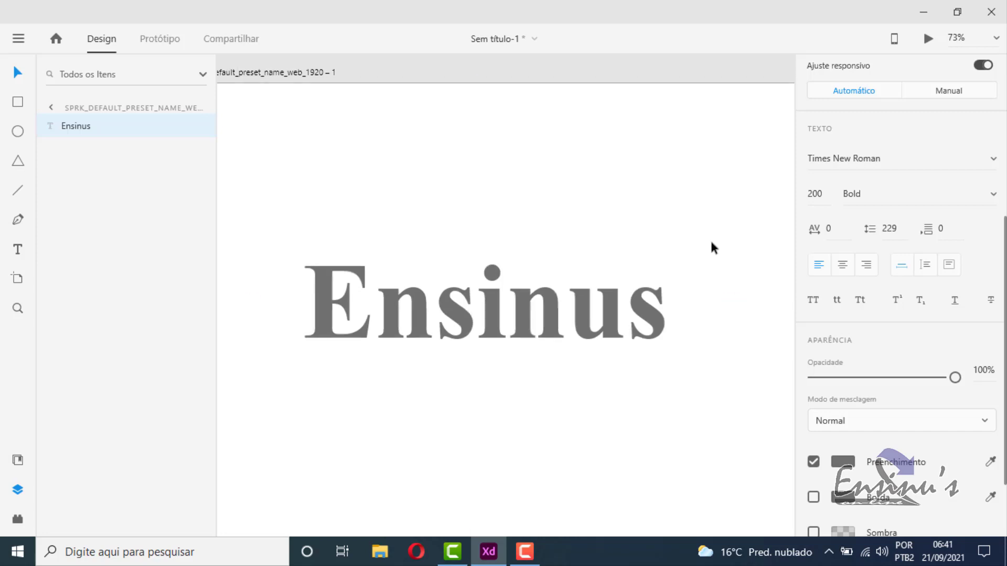
{"action": "scroll", "coordinate": [712, 244], "scroll_direction": "down", "scroll_amount": 5}
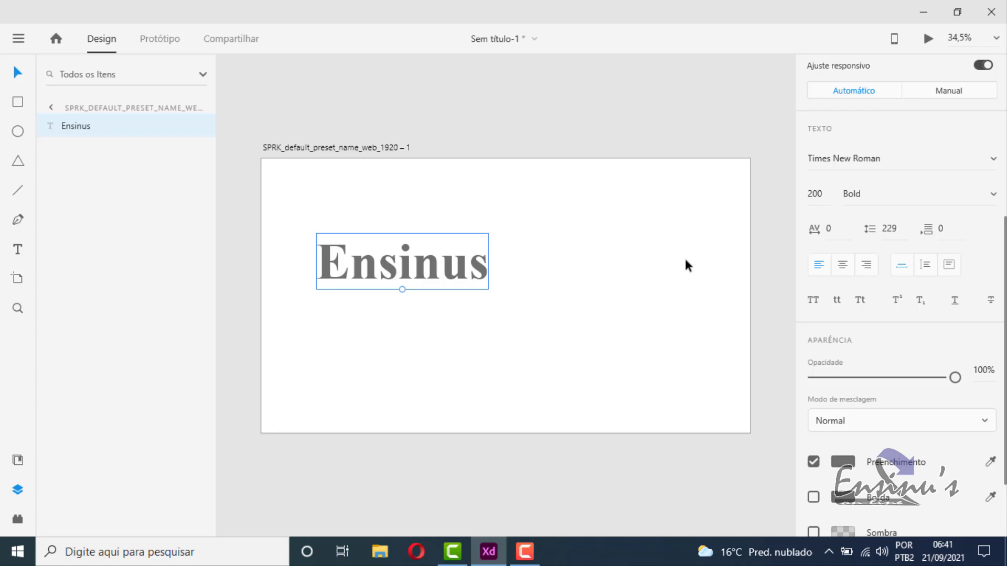
{"action": "key", "text": "alt"}
{"action": "key", "text": "alt"}
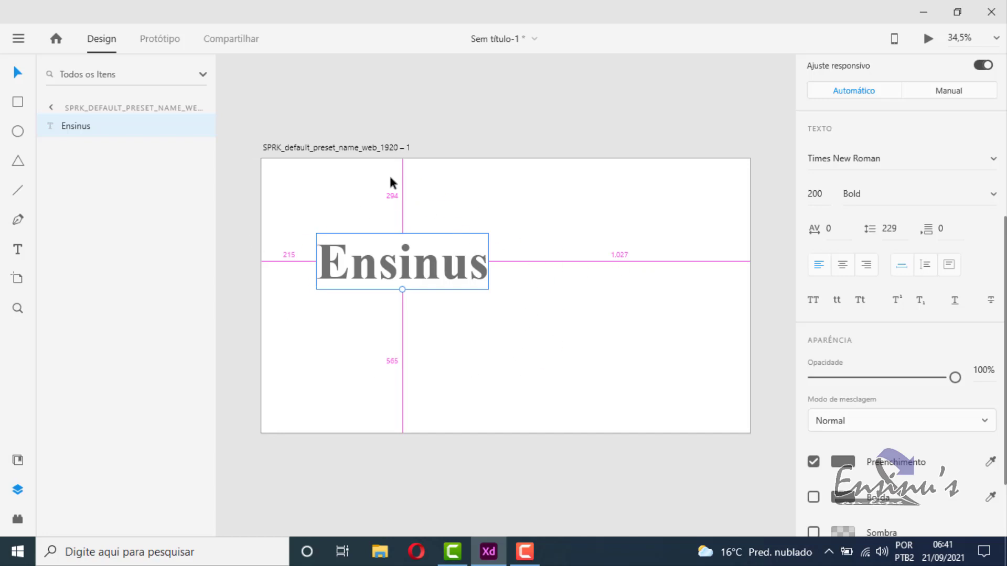
{"action": "key", "text": "alt"}
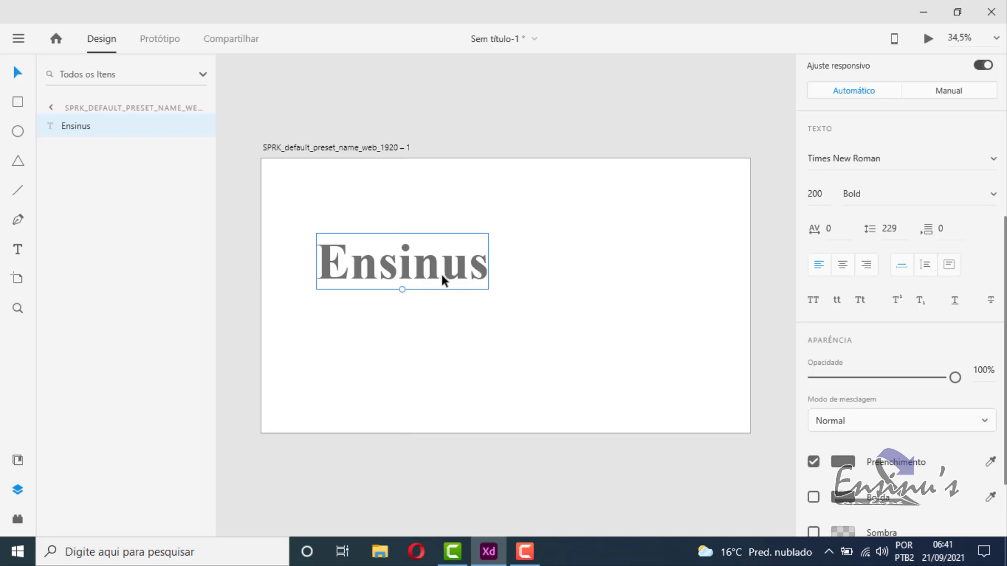
{"action": "left_click_drag", "start_coordinate": [436, 276], "coordinate": [411, 231]}
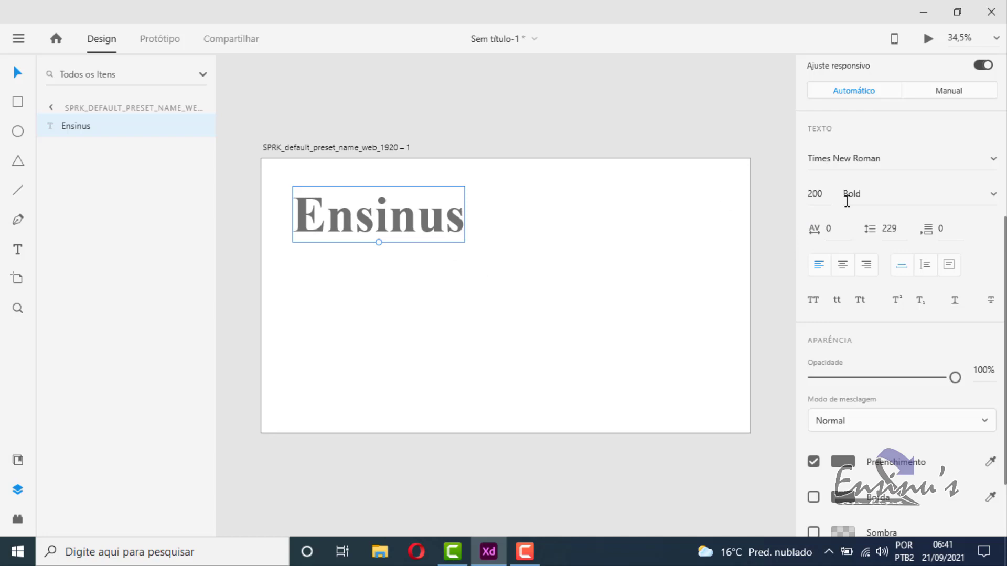
Set the "Ensinus" text's font size to 24, then enlarge it freehand to about 51 and shift it up near the artboard's upper-left corner.
{"action": "left_click", "coordinate": [825, 194]}
{"action": "left_click_drag", "start_coordinate": [825, 194], "coordinate": [785, 194]}
{"action": "type", "text": "24"}
{"action": "key", "text": "Return"}
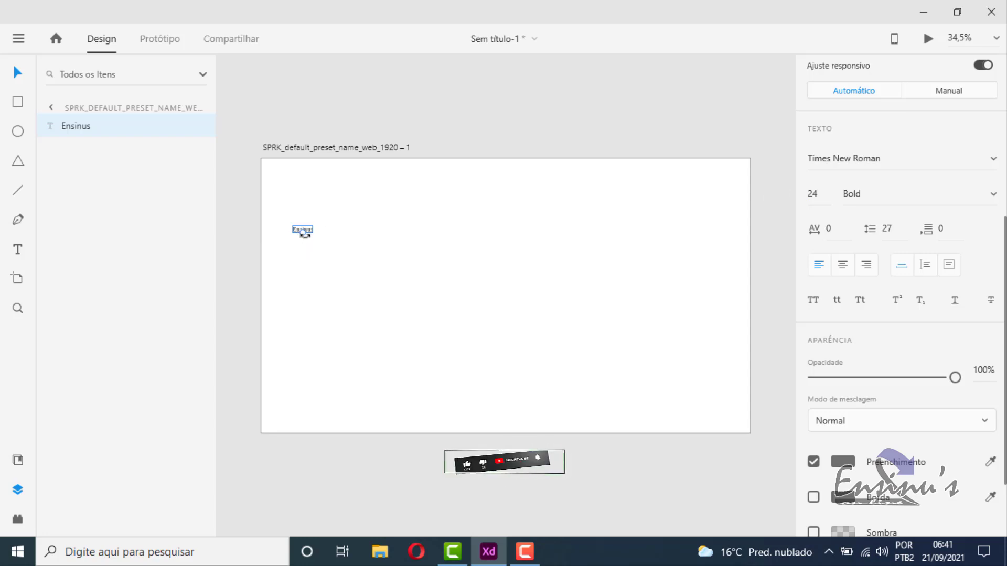
{"action": "left_click_drag", "start_coordinate": [304, 232], "coordinate": [334, 191]}
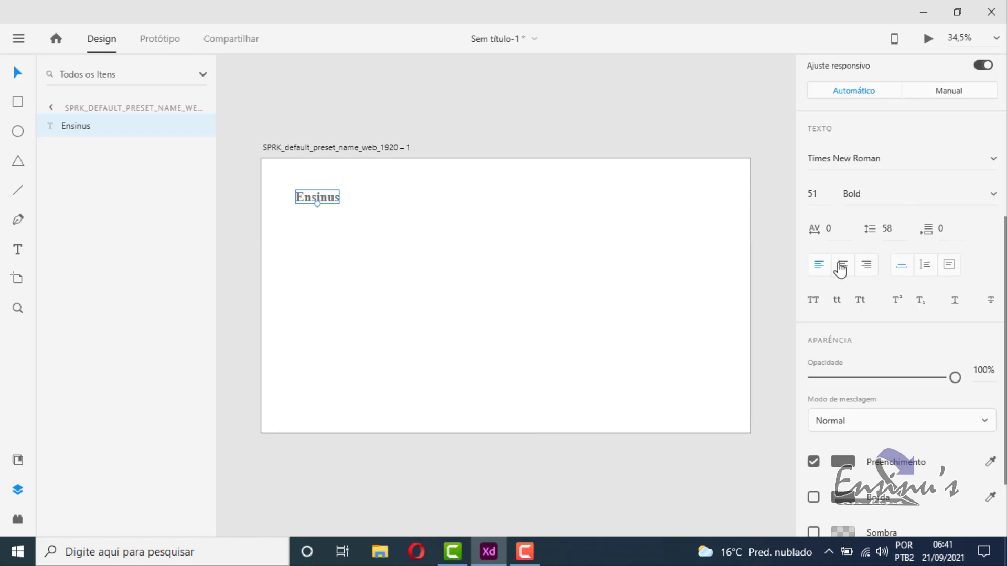
Switch the text to a fixed-size box and stretch it to about half the artboard's width and a third of its height.
{"action": "left_click", "coordinate": [951, 266]}
{"action": "left_click_drag", "start_coordinate": [341, 197], "coordinate": [549, 199]}
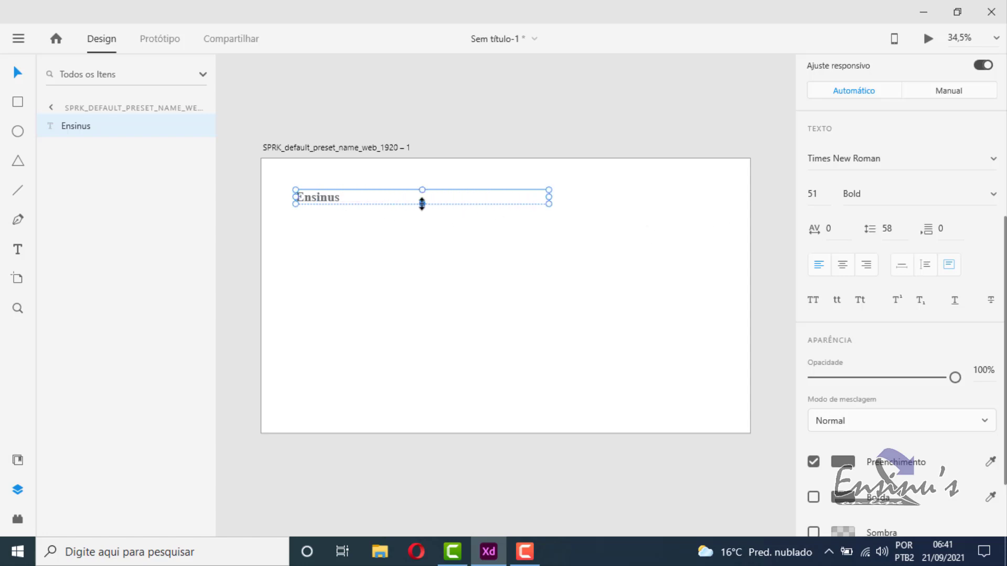
{"action": "left_click_drag", "start_coordinate": [422, 204], "coordinate": [425, 279]}
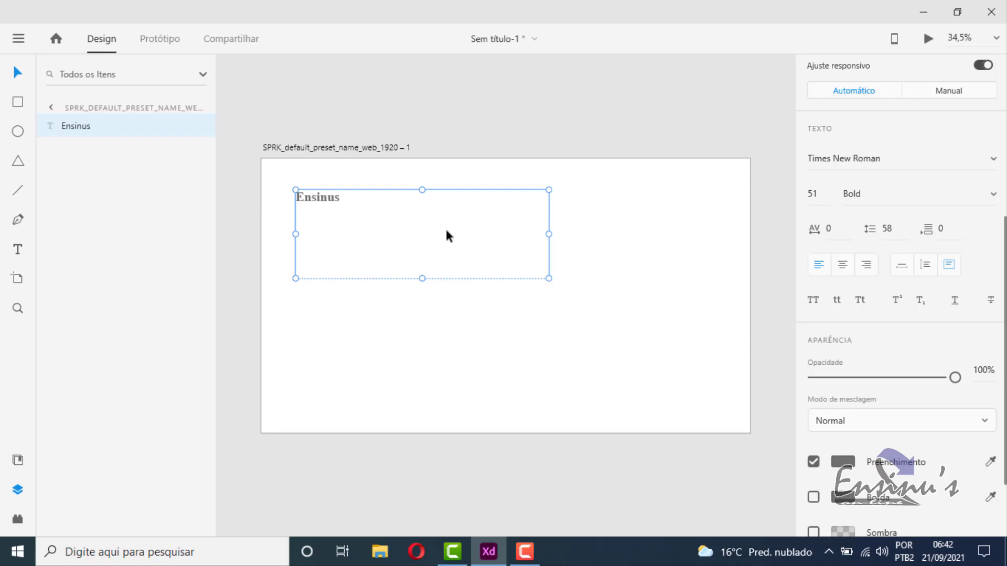
Replace the word "Ensinus" in the box with the copied paragraphs starting "O vídeo fornece uma maneira poderosa".
{"action": "left_click", "coordinate": [19, 255]}
{"action": "double_click", "coordinate": [319, 198]}
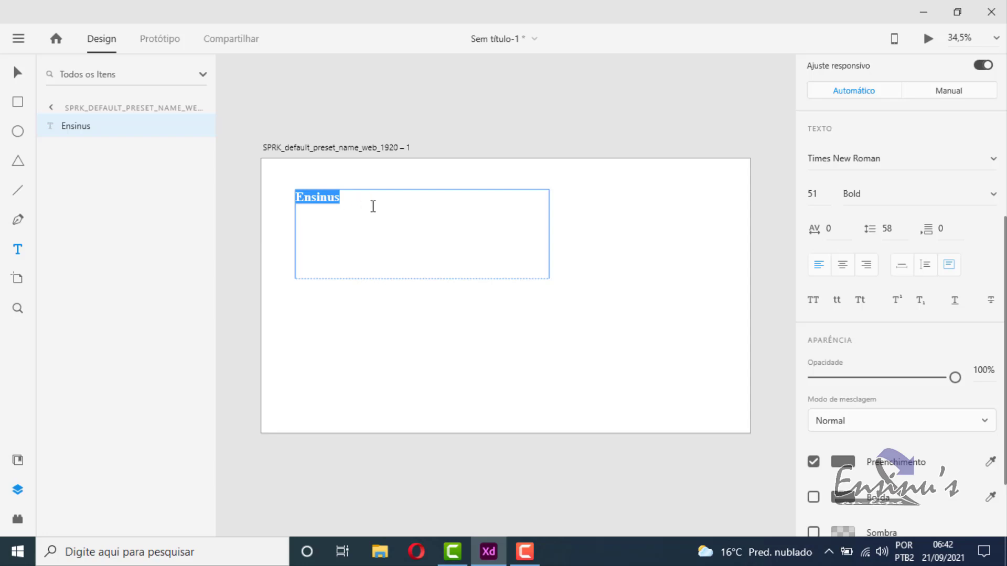
{"action": "key", "text": "ctrl+v"}
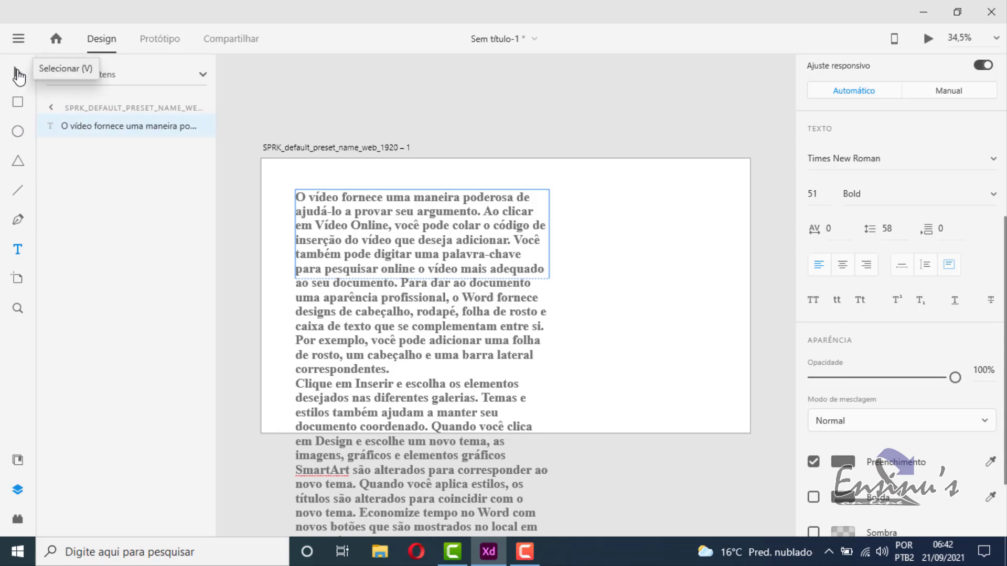
{"action": "left_click", "coordinate": [18, 74]}
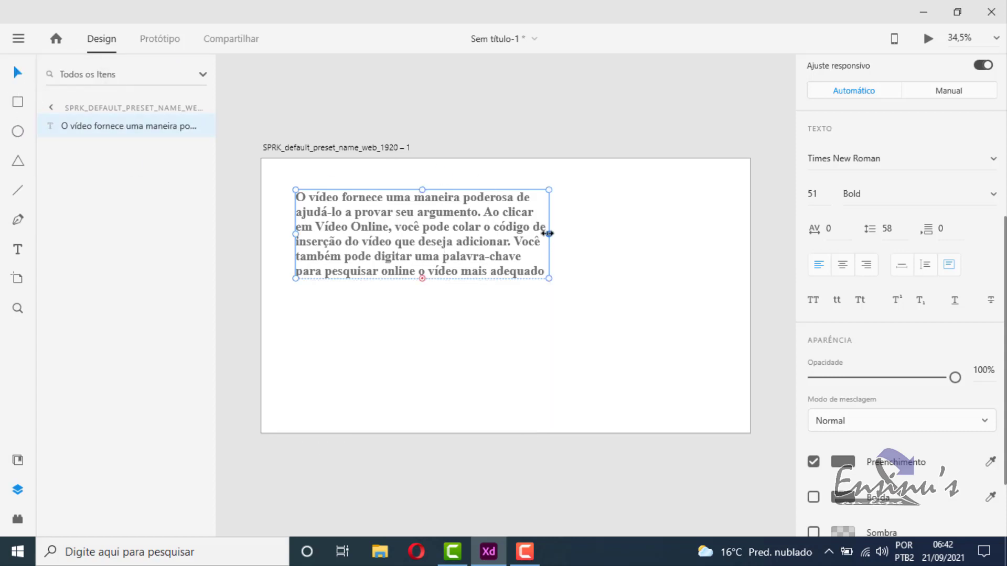
Enlarge the text box on all sides until it nearly fills the artboard, leaving a small margin around it.
{"action": "left_click_drag", "start_coordinate": [549, 234], "coordinate": [741, 234]}
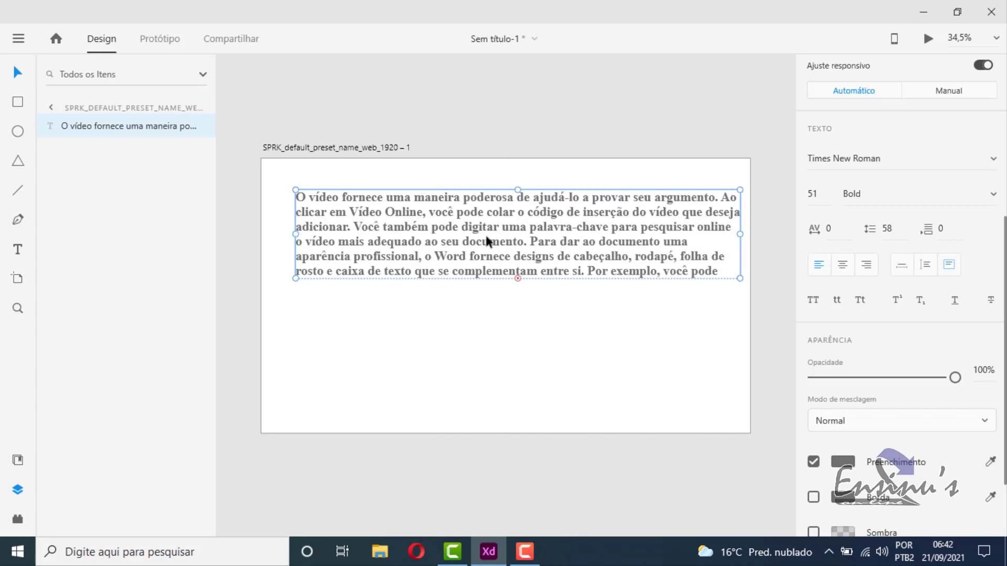
{"action": "left_click_drag", "start_coordinate": [296, 234], "coordinate": [271, 234]}
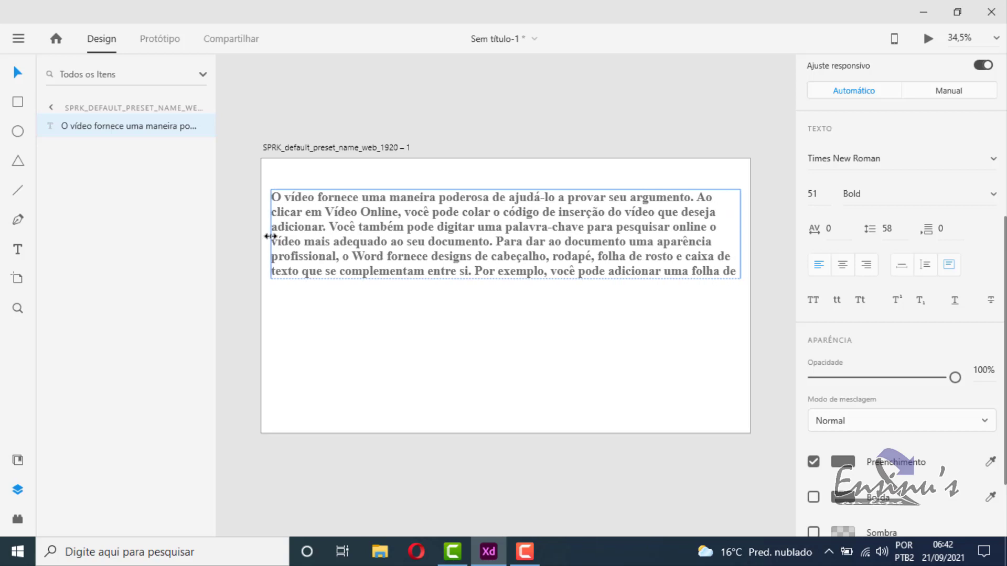
{"action": "left_click_drag", "start_coordinate": [506, 189], "coordinate": [514, 163]}
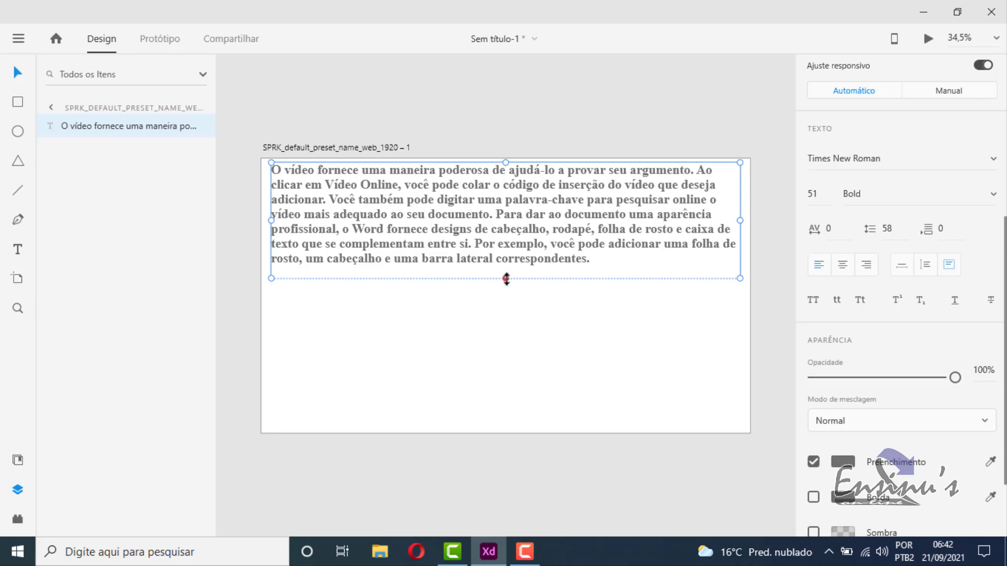
{"action": "left_click_drag", "start_coordinate": [506, 277], "coordinate": [506, 356]}
{"action": "mouse_move", "coordinate": [495, 239]}
{"action": "left_mouse_down"}
{"action": "mouse_move", "coordinate": [511, 262]}
{"action": "mouse_move", "coordinate": [497, 252]}
{"action": "left_mouse_up"}
{"action": "left_click_drag", "start_coordinate": [506, 363], "coordinate": [506, 427]}
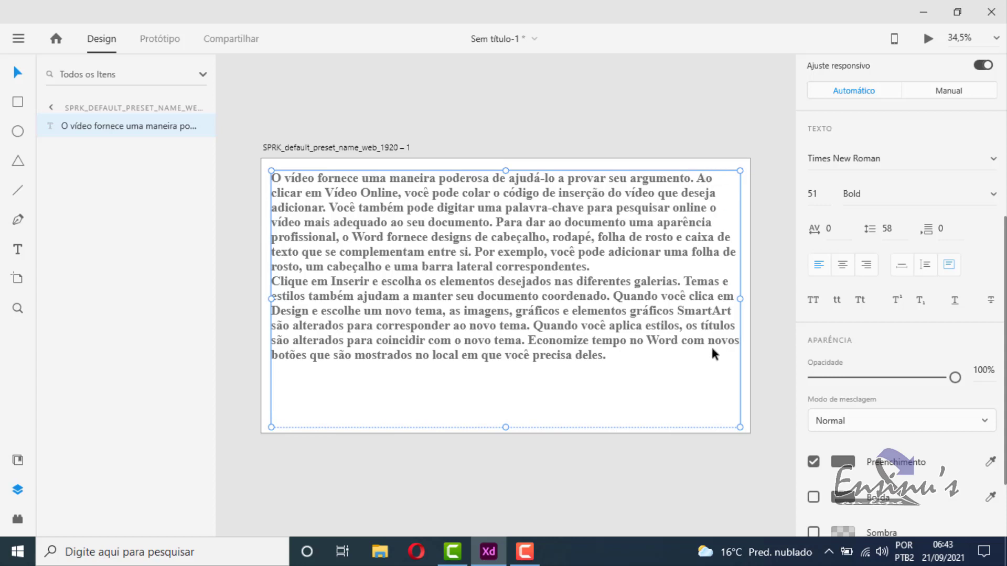
Align the paragraphs to the center, then to the right.
{"action": "left_click", "coordinate": [843, 267]}
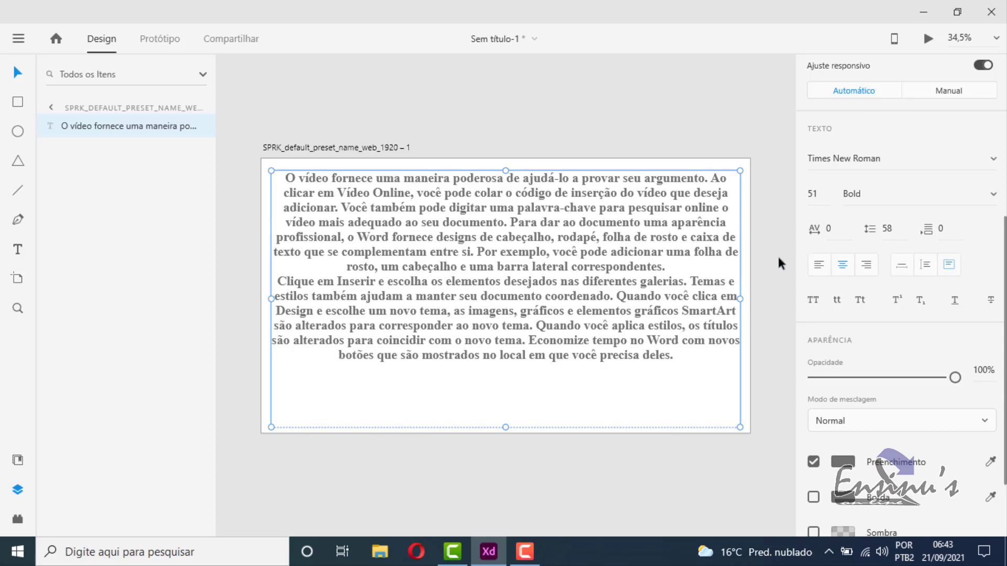
{"action": "left_click", "coordinate": [866, 264]}
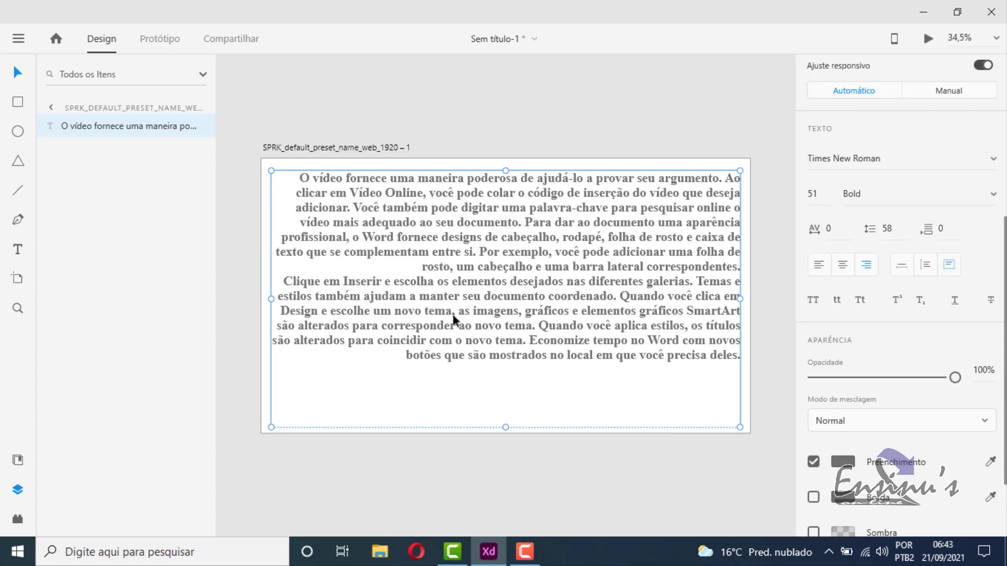
Switch the text box to auto width, then to auto height, and resize it by hand slightly taller and wider.
{"action": "left_click", "coordinate": [905, 270]}
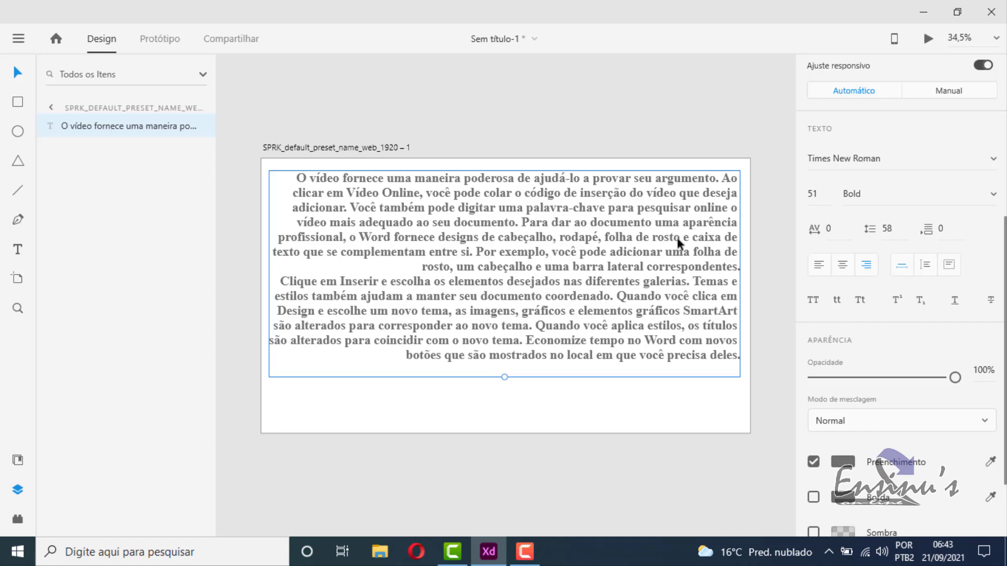
{"action": "mouse_move", "coordinate": [505, 376]}
{"action": "left_mouse_down"}
{"action": "mouse_move", "coordinate": [505, 411]}
{"action": "mouse_move", "coordinate": [505, 367]}
{"action": "mouse_move", "coordinate": [513, 411]}
{"action": "mouse_move", "coordinate": [498, 360]}
{"action": "mouse_move", "coordinate": [507, 408]}
{"action": "mouse_move", "coordinate": [502, 377]}
{"action": "left_mouse_up"}
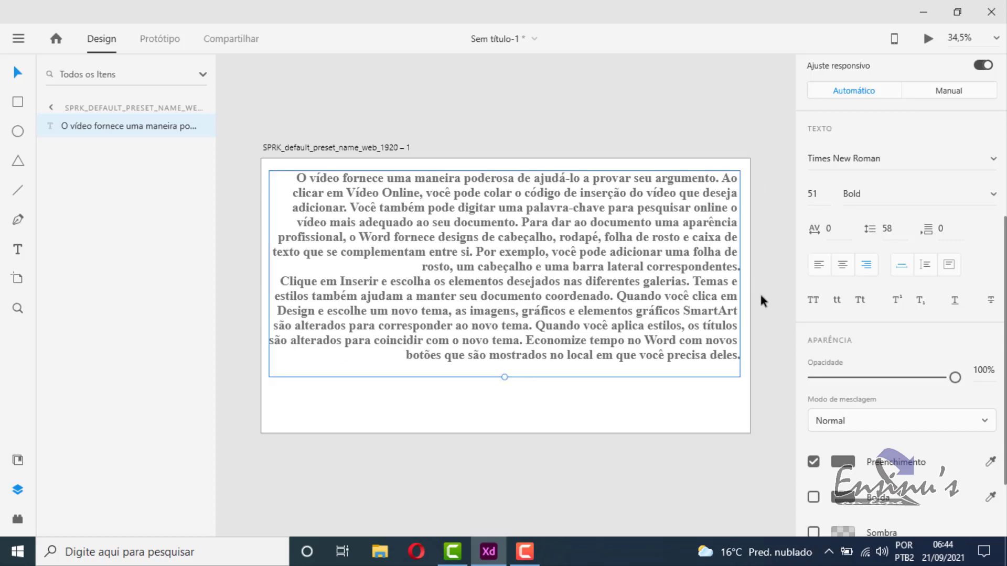
{"action": "left_click", "coordinate": [927, 268]}
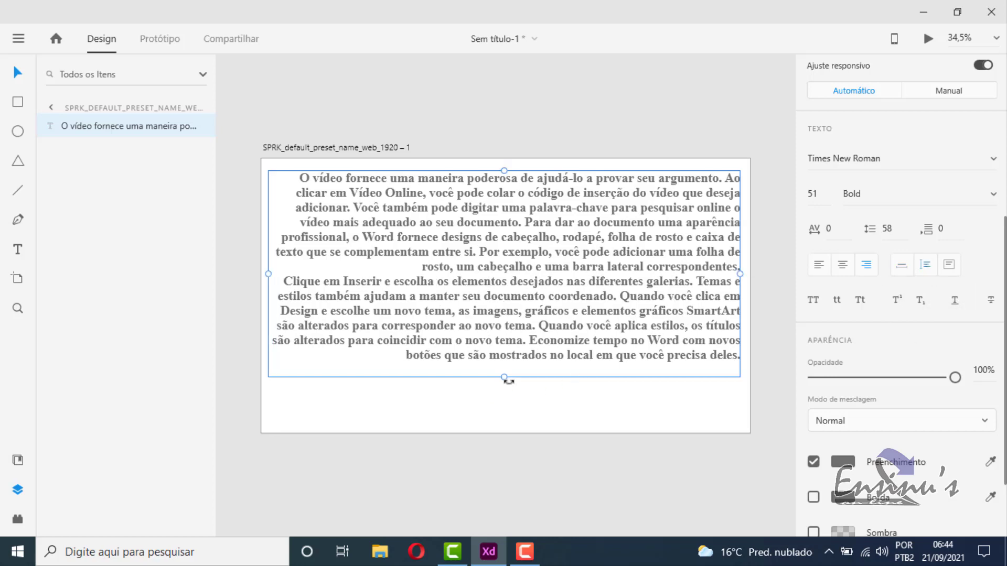
{"action": "mouse_move", "coordinate": [506, 375]}
{"action": "left_mouse_down"}
{"action": "mouse_move", "coordinate": [513, 405]}
{"action": "mouse_move", "coordinate": [513, 359]}
{"action": "mouse_move", "coordinate": [513, 407]}
{"action": "mouse_move", "coordinate": [503, 390]}
{"action": "left_mouse_up"}
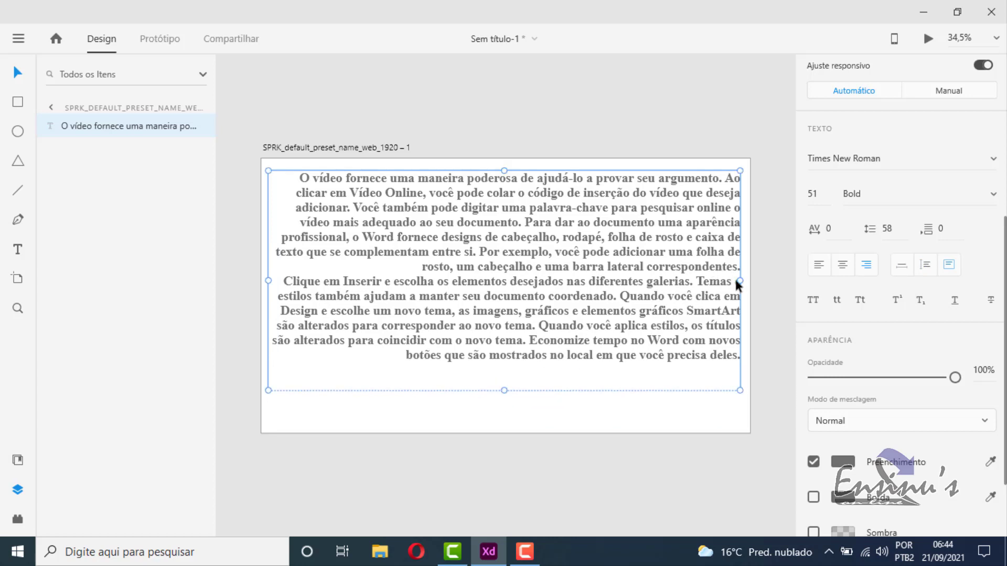
{"action": "mouse_move", "coordinate": [740, 281]}
{"action": "left_mouse_down"}
{"action": "mouse_move", "coordinate": [761, 278]}
{"action": "mouse_move", "coordinate": [743, 280]}
{"action": "left_mouse_up"}
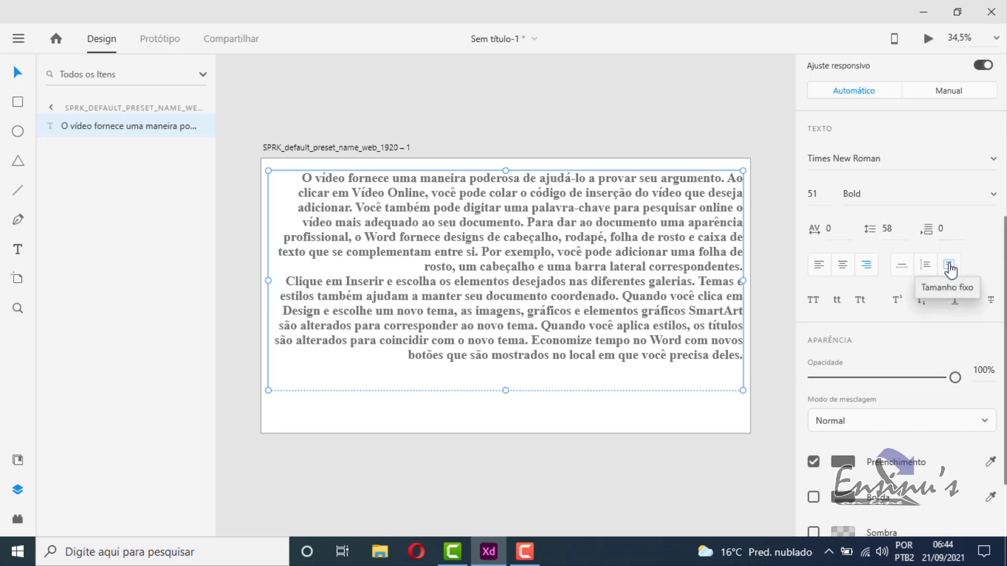
Left-align the paragraphs and apply uppercase, lowercase and title case to them in turn.
{"action": "left_click", "coordinate": [819, 266]}
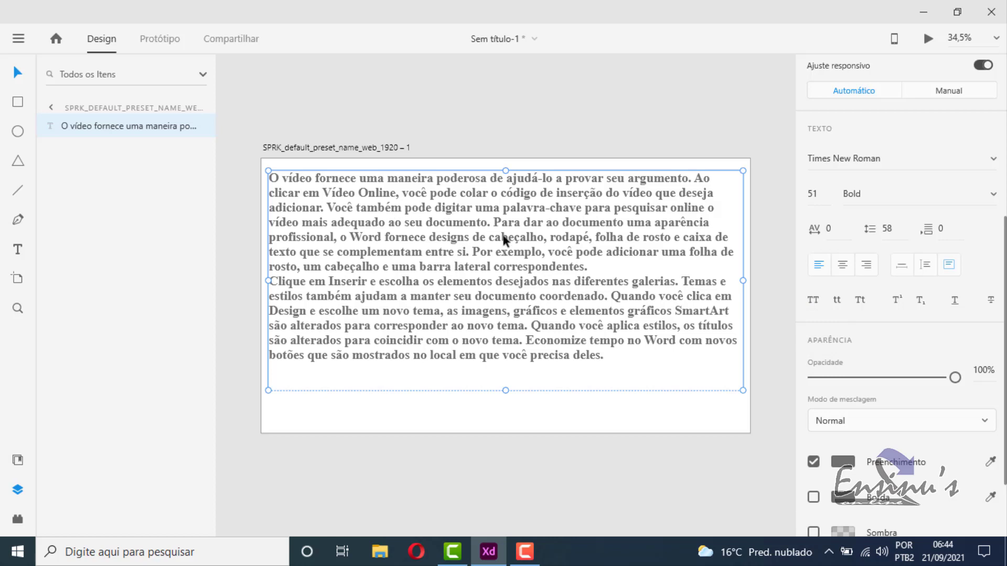
{"action": "left_click", "coordinate": [814, 303]}
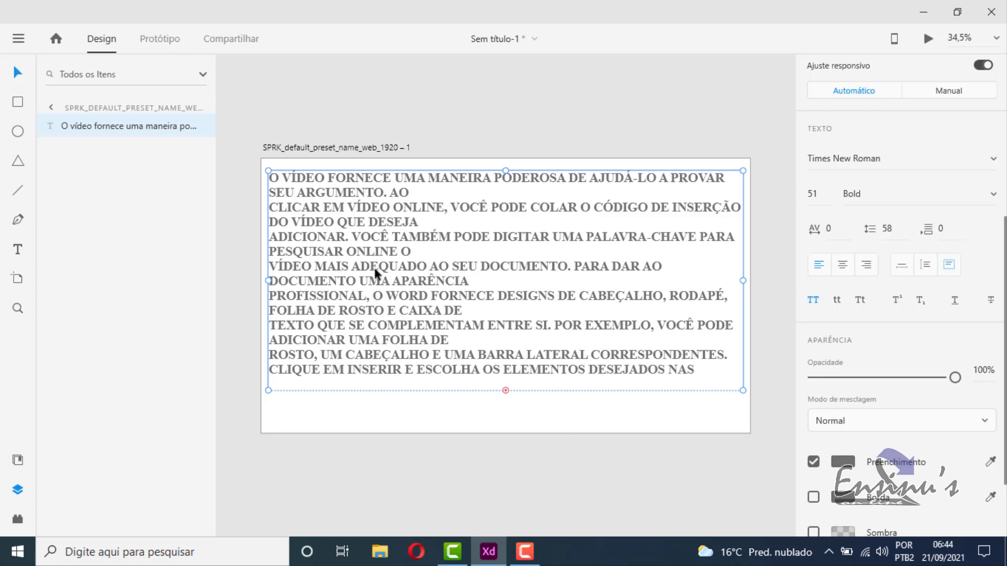
{"action": "left_click", "coordinate": [837, 303]}
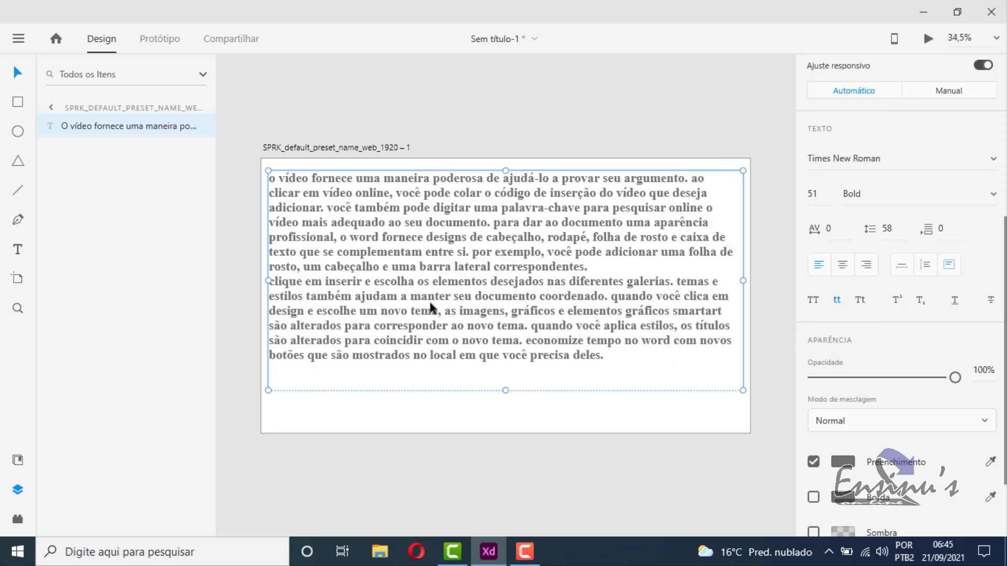
{"action": "left_click", "coordinate": [860, 303]}
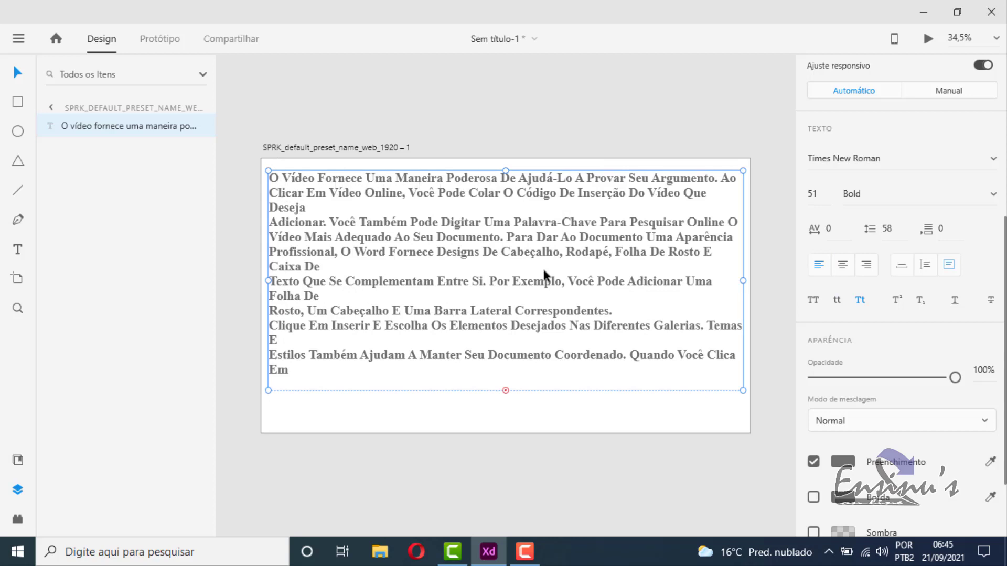
Format the paragraphs as superscript, then as subscript.
{"action": "left_click", "coordinate": [898, 302]}
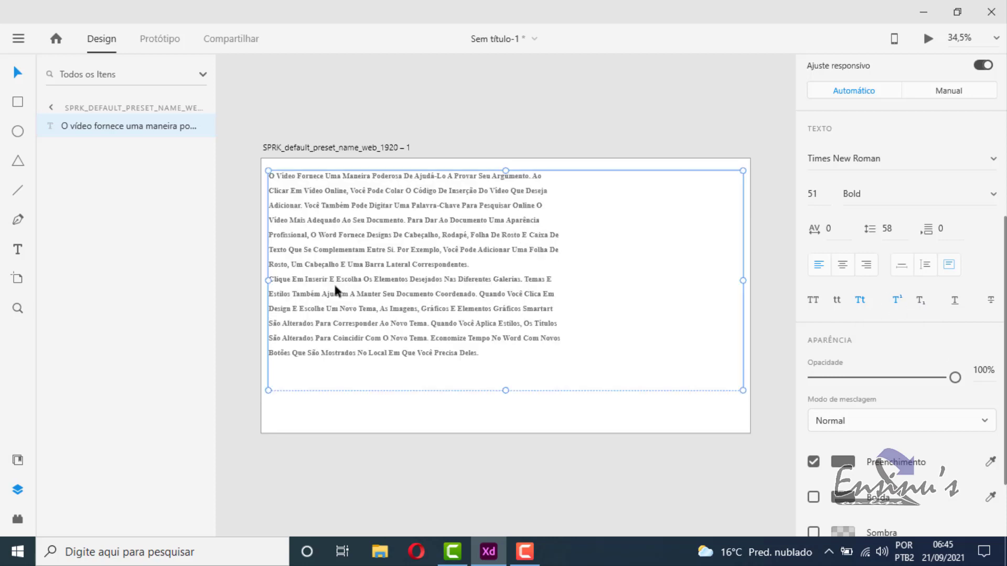
{"action": "left_click", "coordinate": [921, 302]}
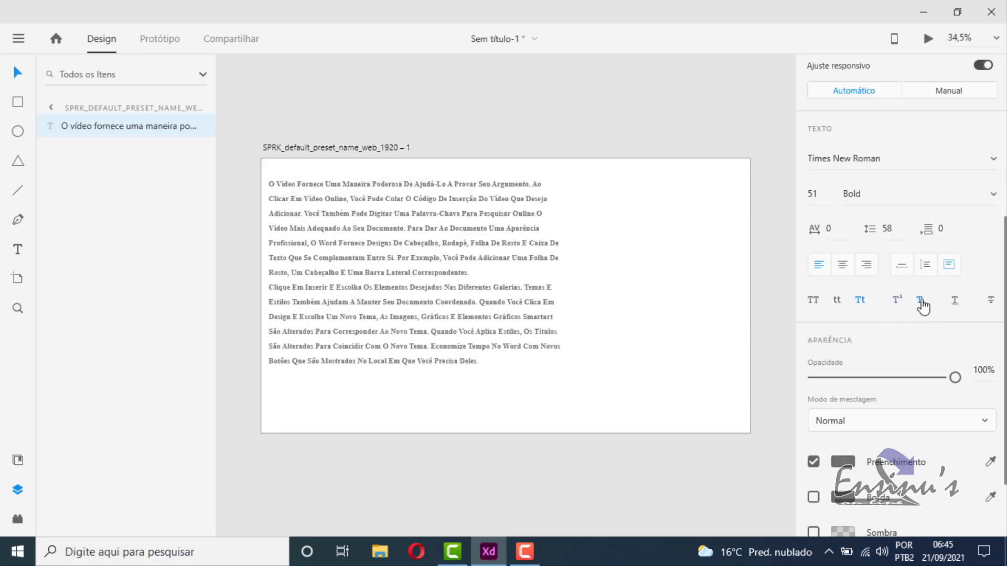
{"action": "left_click", "coordinate": [354, 313]}
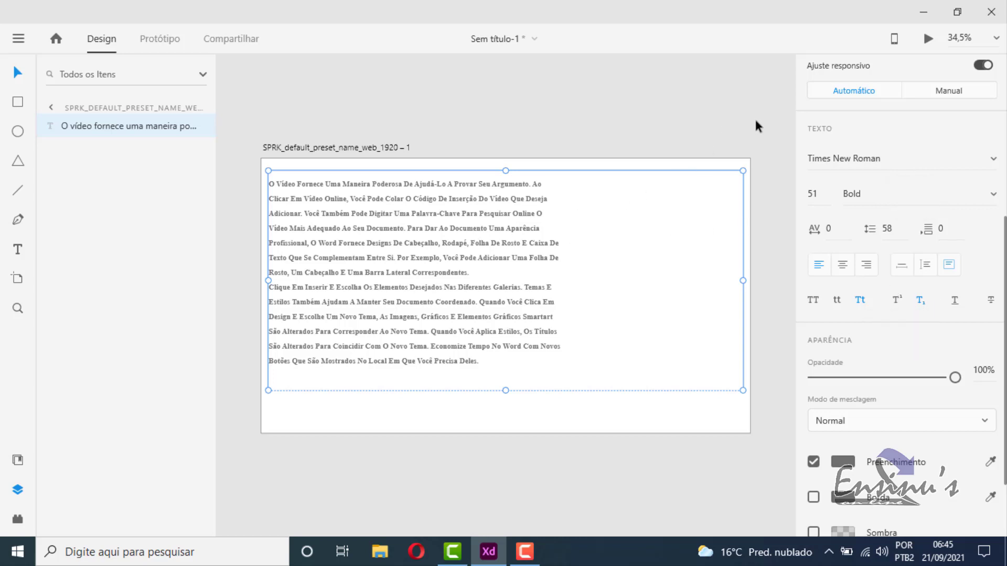
Remove the title case from the paragraphs and format them as superscript.
{"action": "left_click", "coordinate": [920, 302]}
{"action": "left_click", "coordinate": [861, 303]}
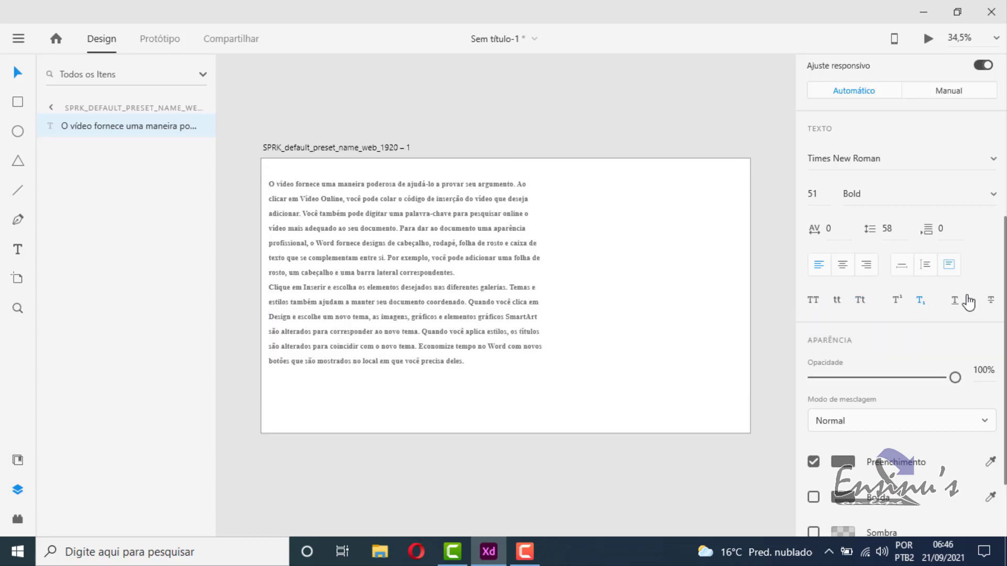
{"action": "left_click", "coordinate": [898, 301]}
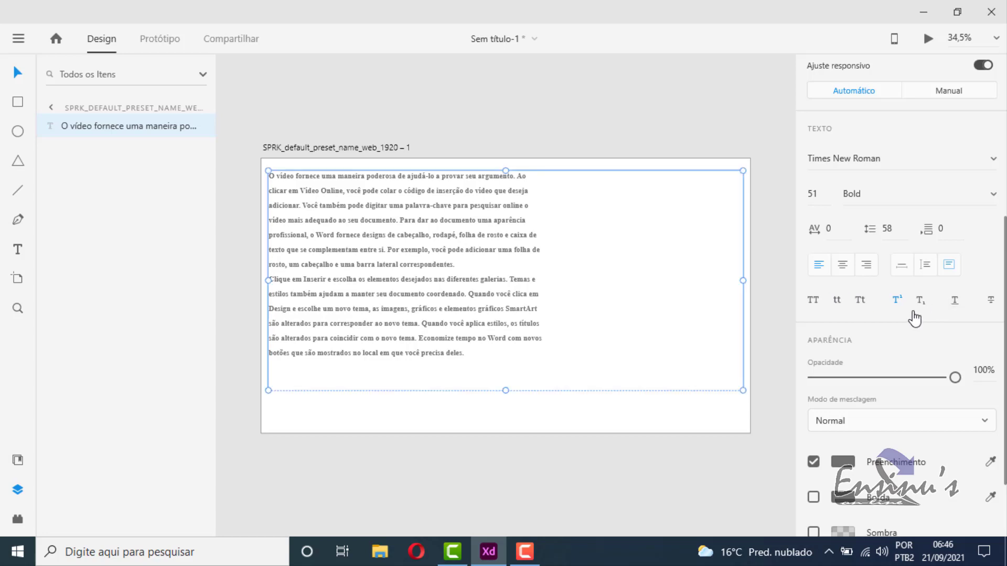
Try subscript on the paragraphs, then undo the script changes until title case is restored at normal text size.
{"action": "left_click", "coordinate": [921, 308]}
{"action": "key", "text": "ctrl+z"}
{"action": "key", "text": "ctrl+z"}
{"action": "key", "text": "ctrl+z"}
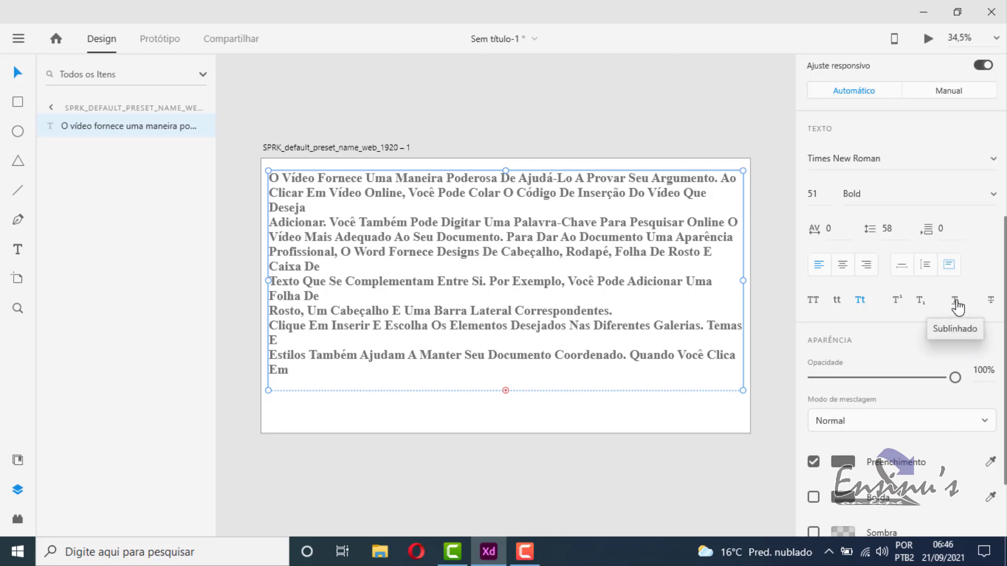
Underline the paragraphs and remove the underline again, twice in a row.
{"action": "left_click", "coordinate": [956, 304]}
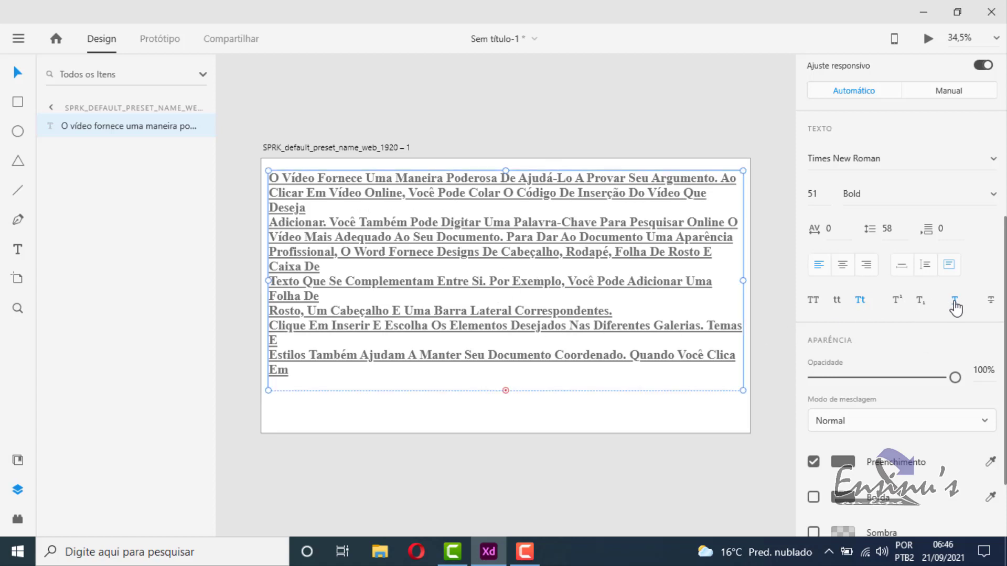
{"action": "left_click", "coordinate": [956, 304]}
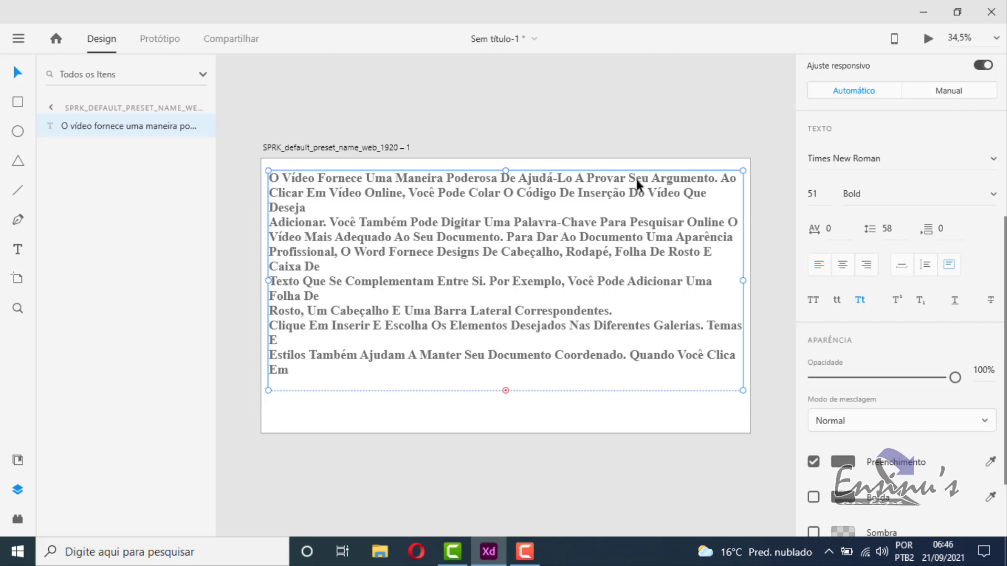
{"action": "left_click", "coordinate": [956, 302]}
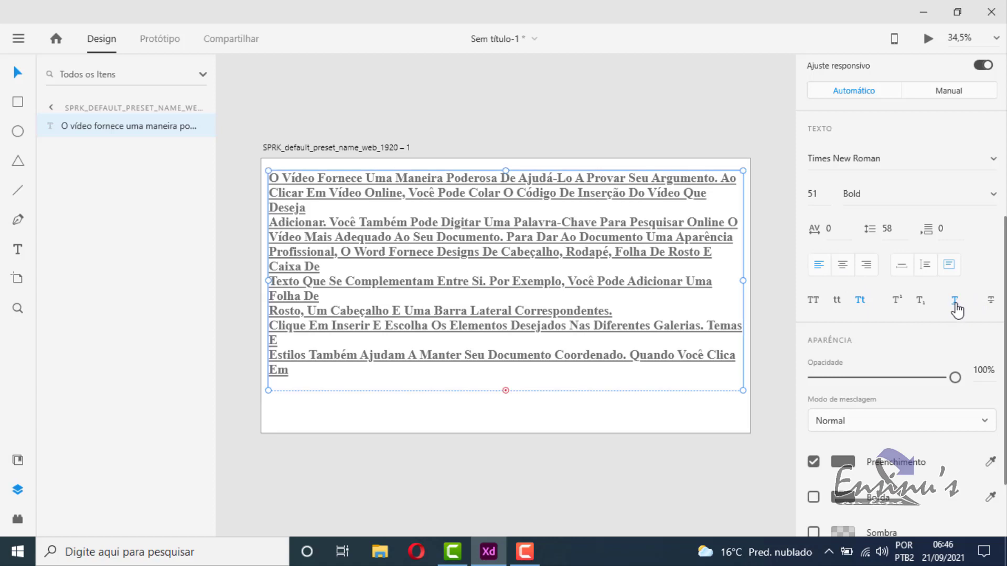
{"action": "left_click", "coordinate": [955, 303]}
Apply strikethrough to the paragraphs and leave their opacity at 100% after trying the slider.
{"action": "left_click", "coordinate": [991, 302]}
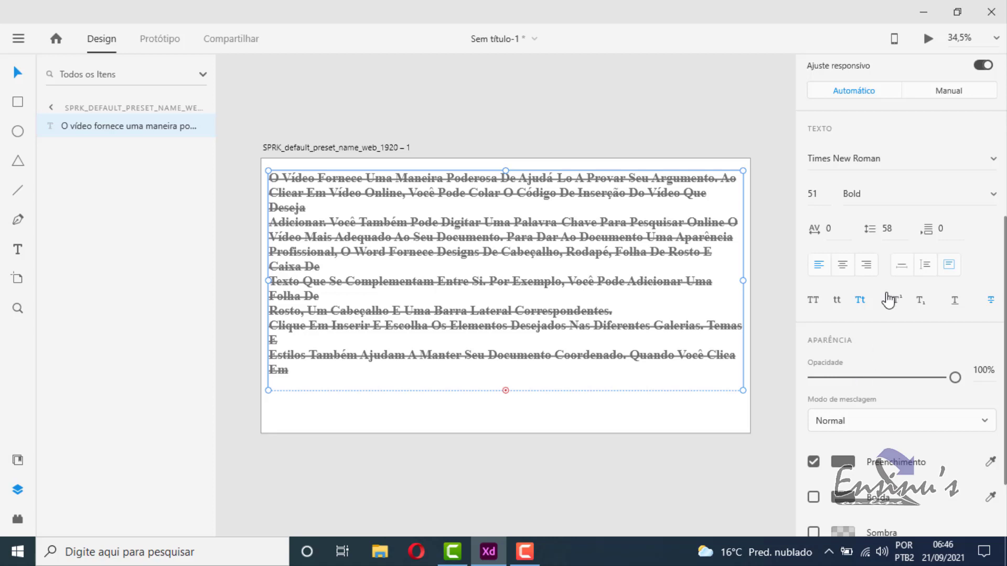
{"action": "scroll", "coordinate": [975, 346], "scroll_direction": "down", "scroll_amount": 2}
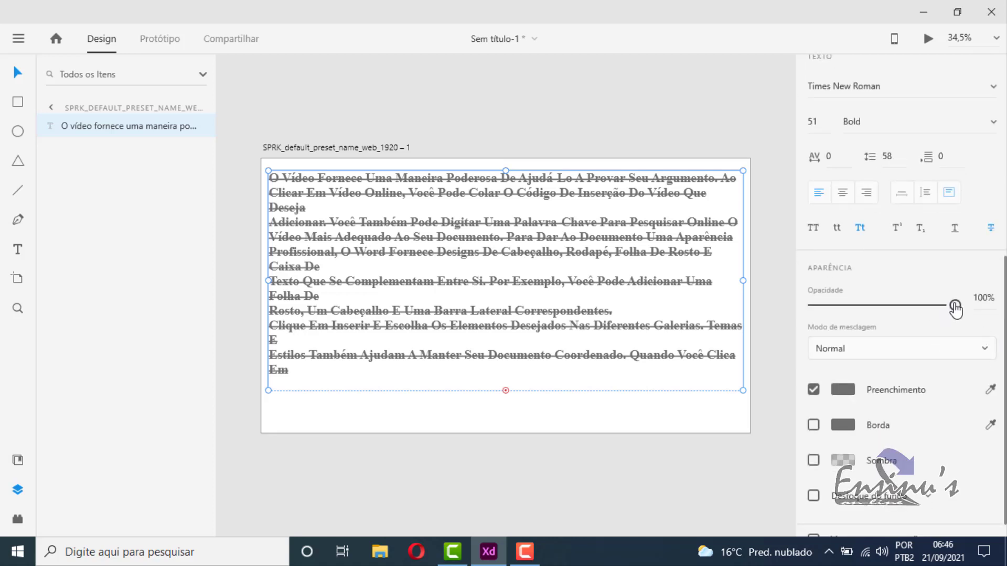
{"action": "left_click_drag", "start_coordinate": [955, 307], "coordinate": [977, 317]}
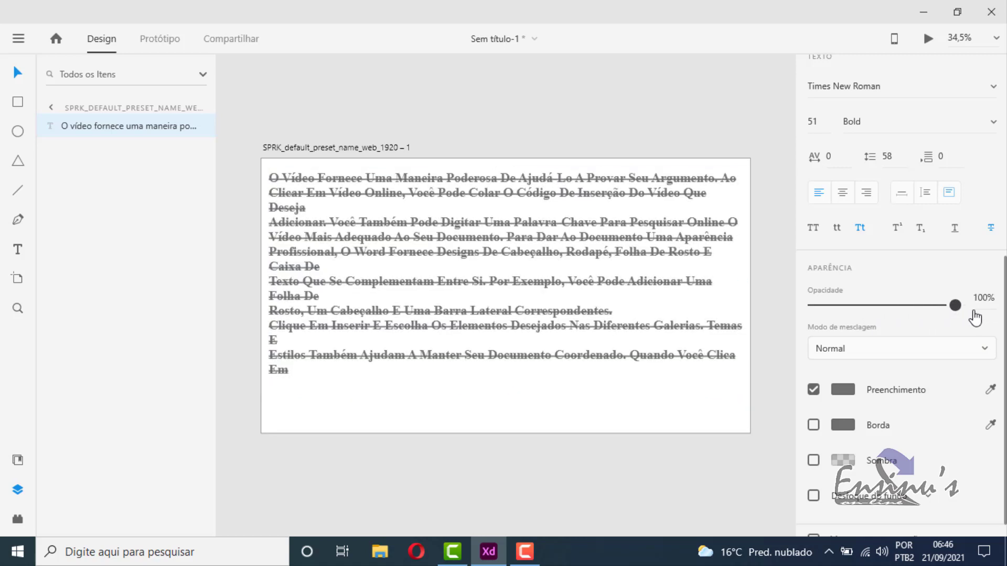
Try bright green #0CE672 and then pink #D96075 as the paragraphs' fill colour.
{"action": "scroll", "coordinate": [910, 309], "scroll_direction": "down", "scroll_amount": 1}
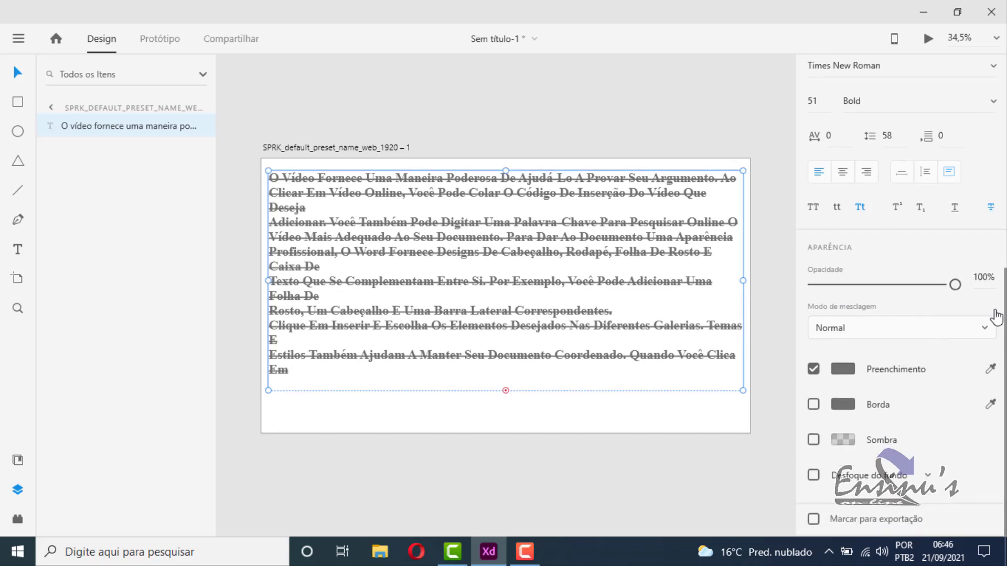
{"action": "left_click", "coordinate": [844, 370]}
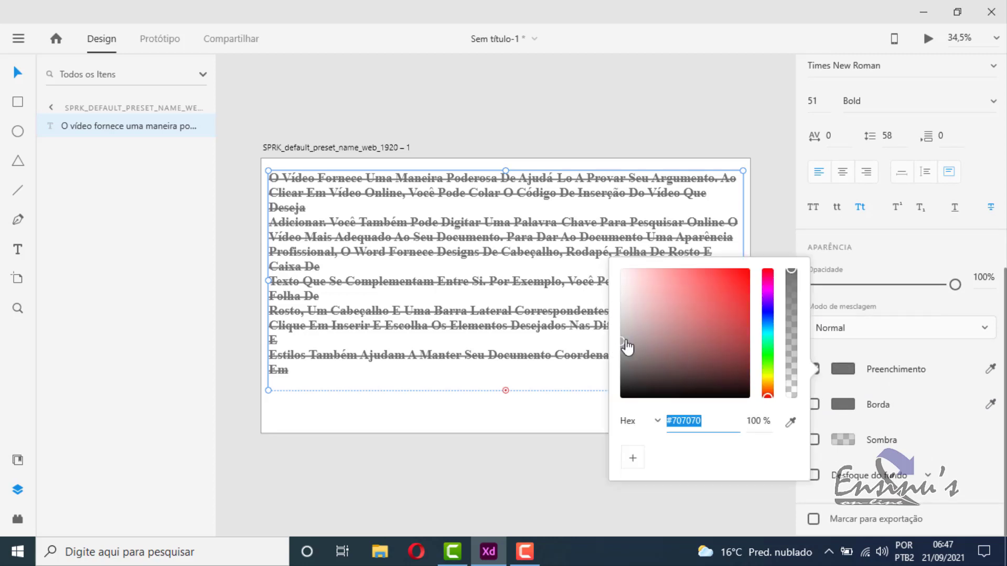
{"action": "left_click_drag", "start_coordinate": [628, 349], "coordinate": [743, 281]}
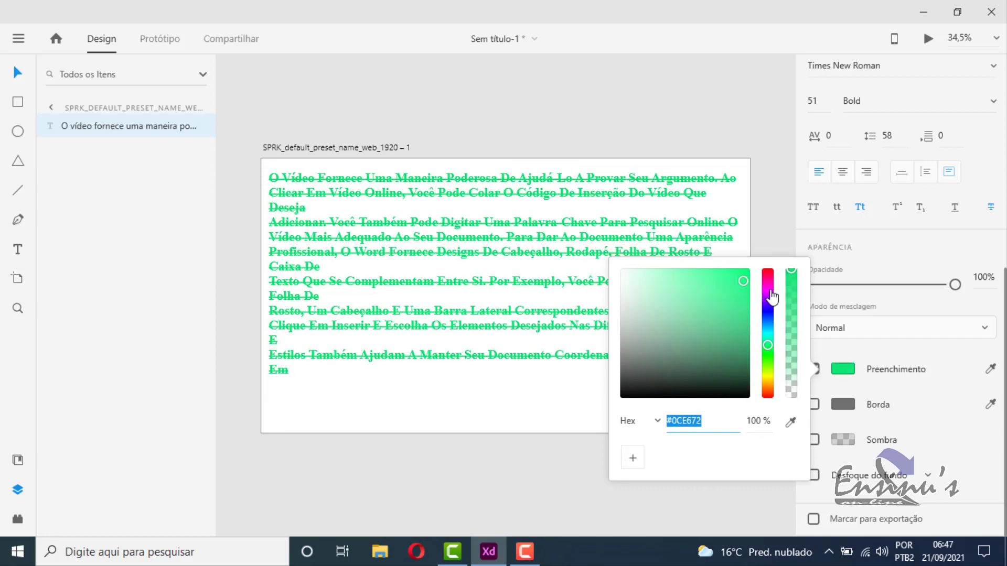
{"action": "left_click", "coordinate": [768, 290]}
{"action": "left_click", "coordinate": [692, 288]}
{"action": "left_click", "coordinate": [767, 273]}
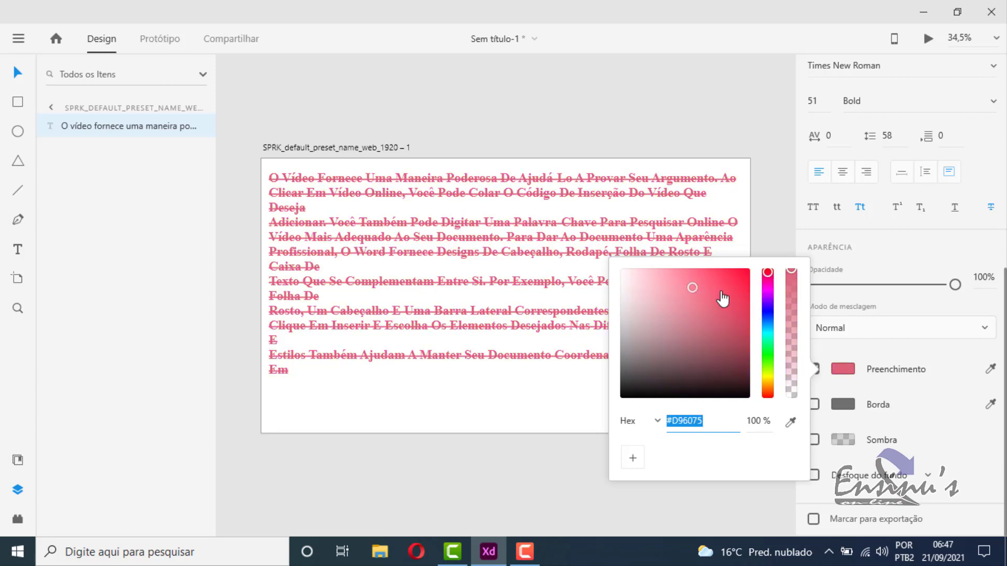
Try violet #7060D9 and then turquoise #36CAD5 as the paragraphs' fill colour.
{"action": "left_click", "coordinate": [767, 310]}
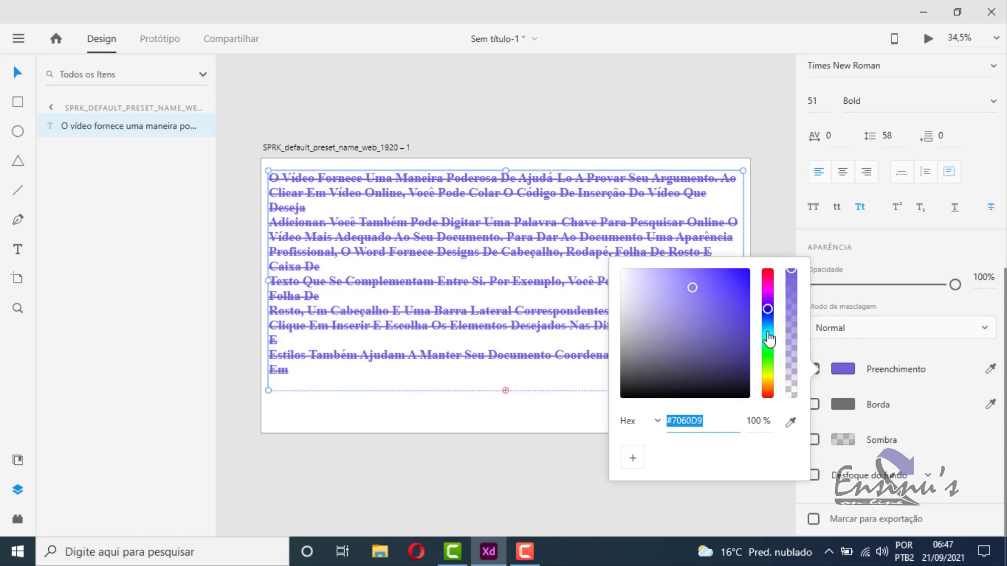
{"action": "left_click", "coordinate": [767, 331]}
{"action": "left_click", "coordinate": [690, 291]}
{"action": "left_click", "coordinate": [715, 290]}
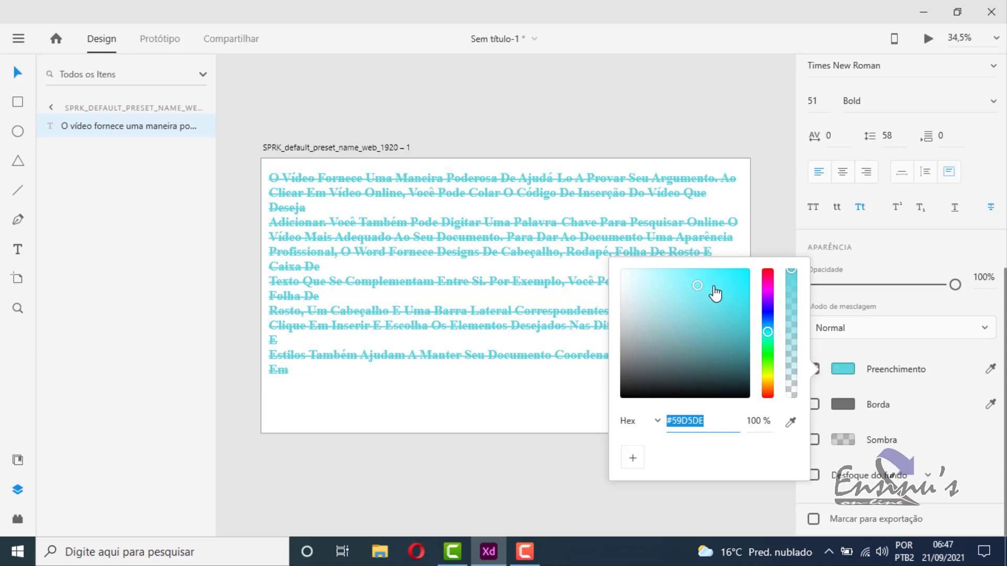
{"action": "left_click", "coordinate": [716, 291]}
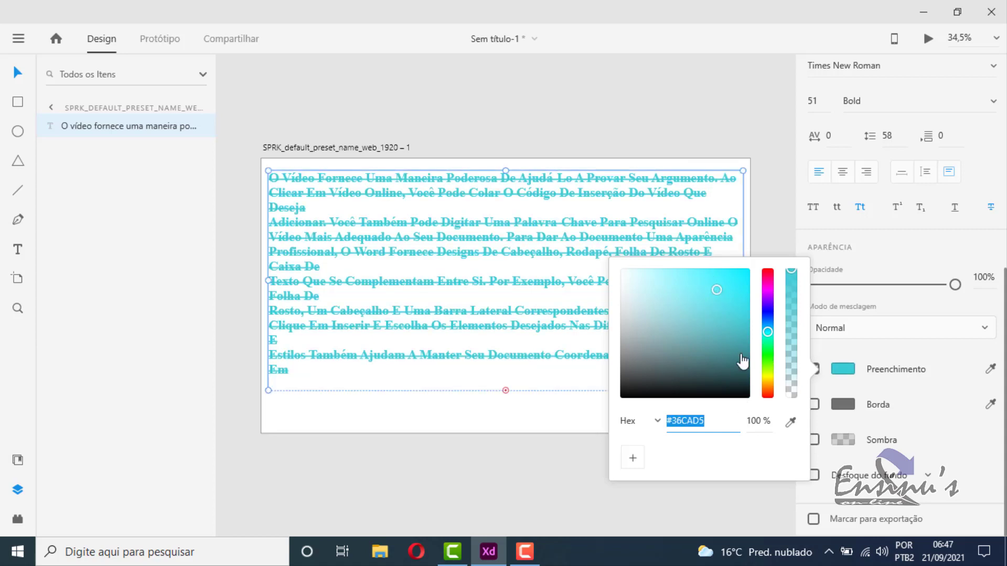
Set the paragraphs' fill to a dark olive green and close the colour picker.
{"action": "left_click", "coordinate": [767, 375]}
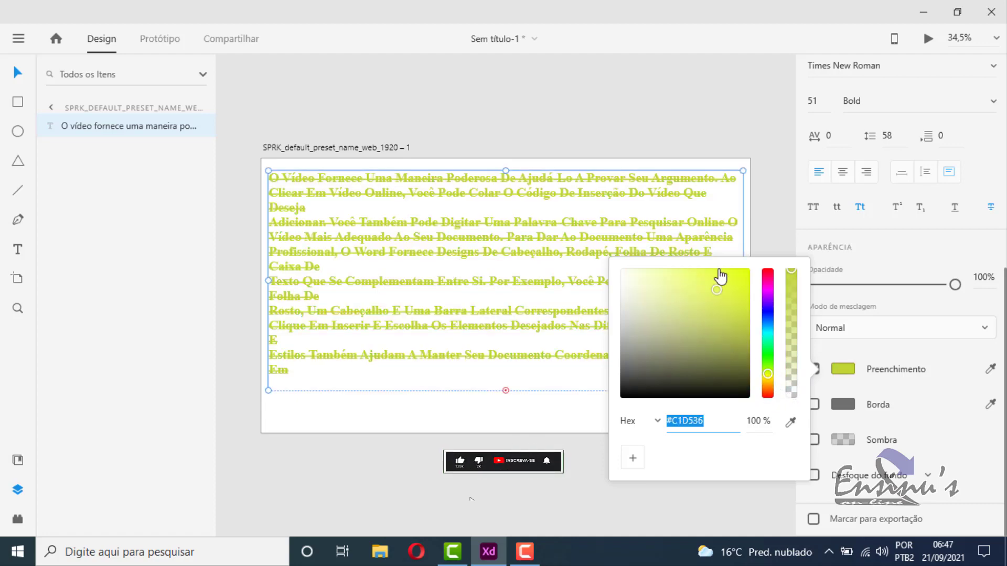
{"action": "left_click", "coordinate": [663, 294]}
{"action": "left_click", "coordinate": [736, 308]}
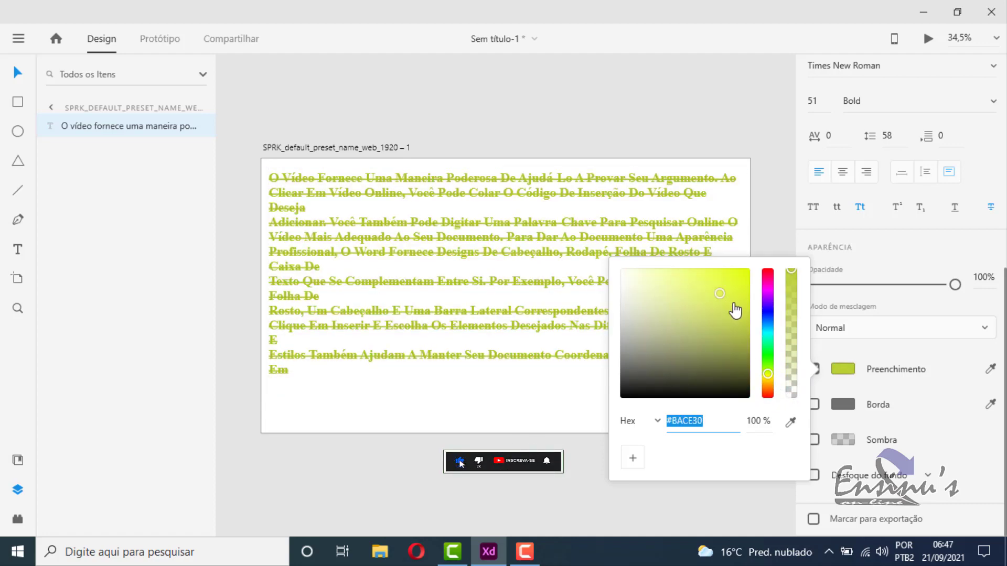
{"action": "left_click", "coordinate": [783, 42]}
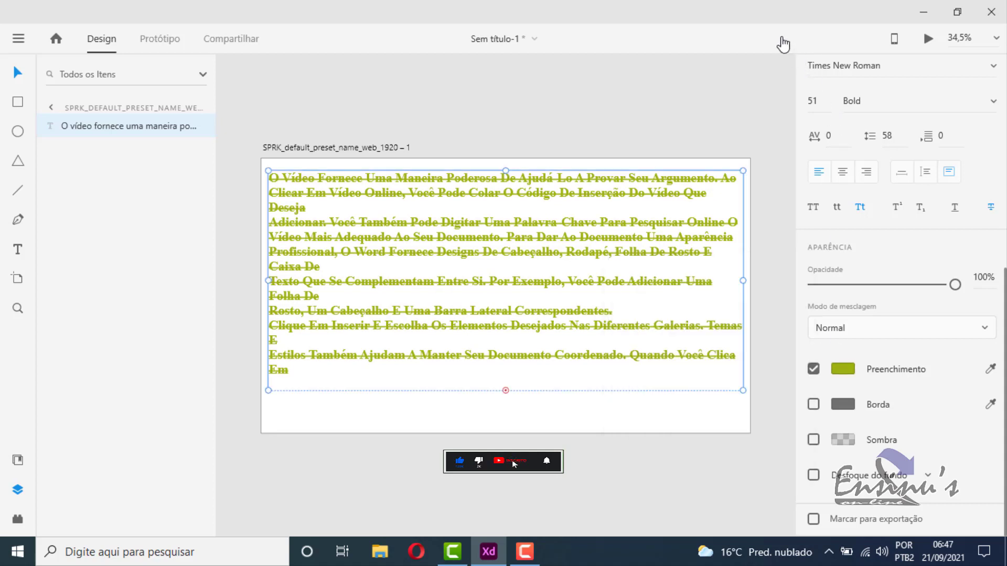
Turn the paragraphs' border on and off twice to compare the text with and without it.
{"action": "left_click", "coordinate": [813, 405]}
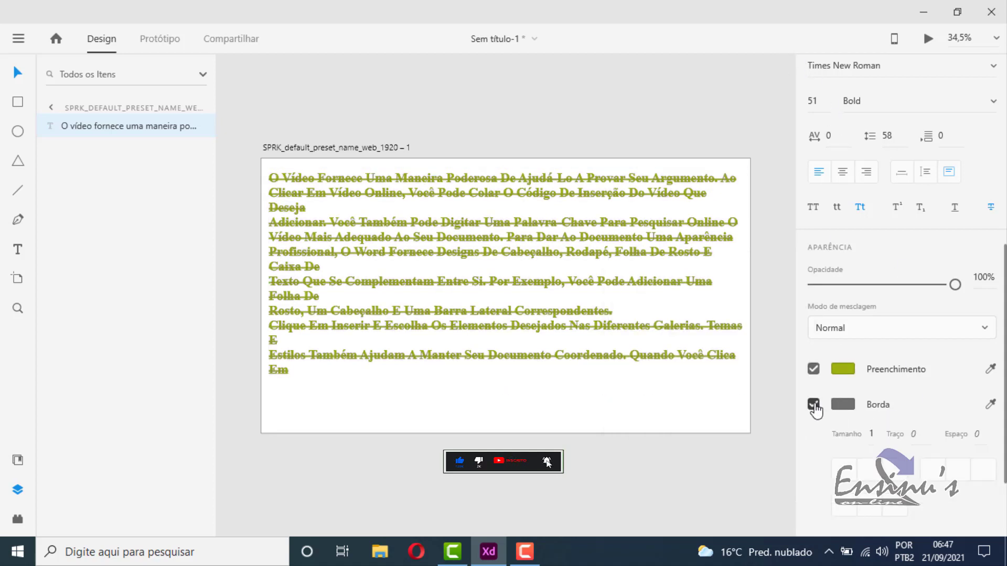
{"action": "left_click", "coordinate": [813, 405]}
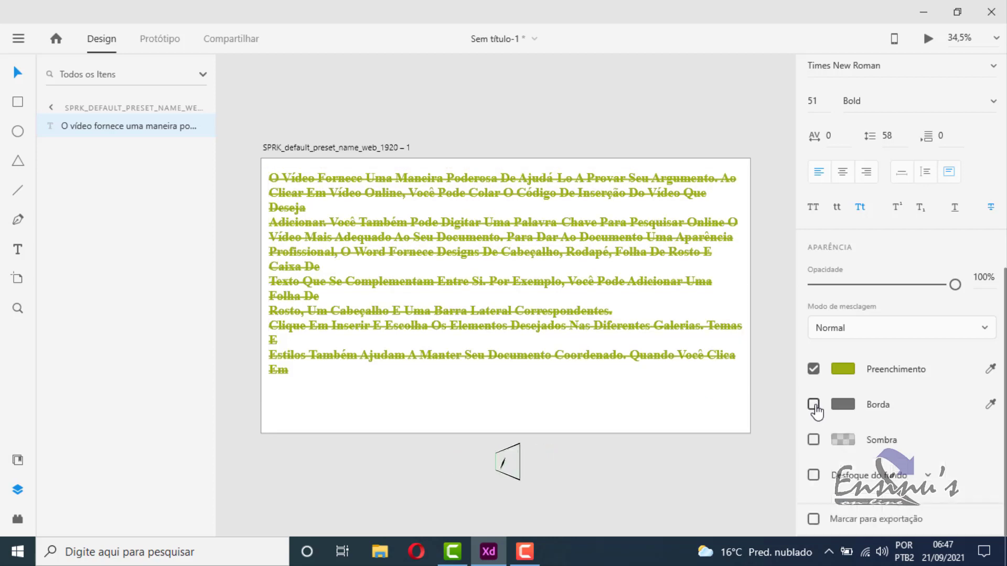
{"action": "left_click", "coordinate": [813, 405]}
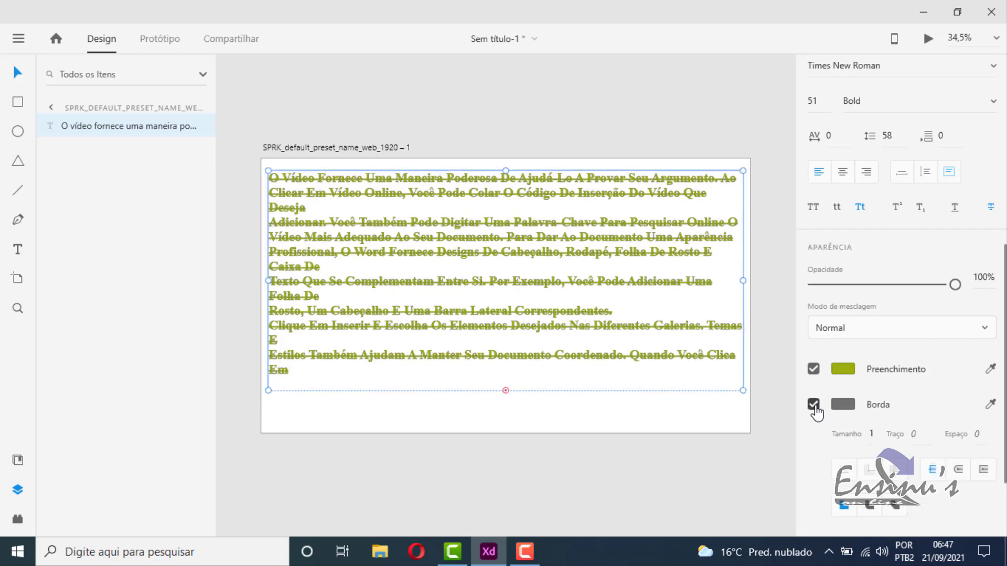
{"action": "left_click", "coordinate": [813, 405]}
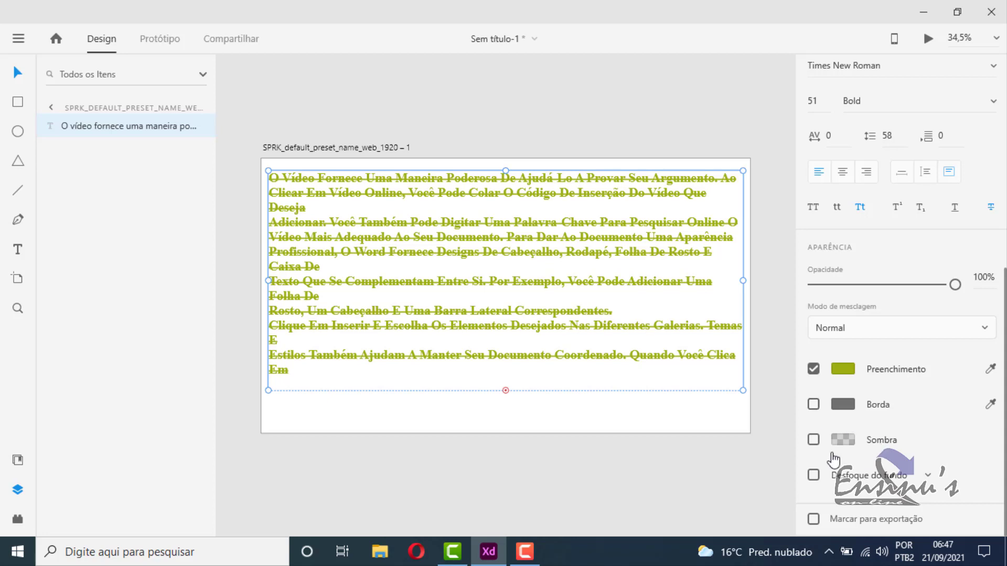
Turn the paragraphs' shadow on and off twice to compare the text with and without it.
{"action": "left_click", "coordinate": [813, 442]}
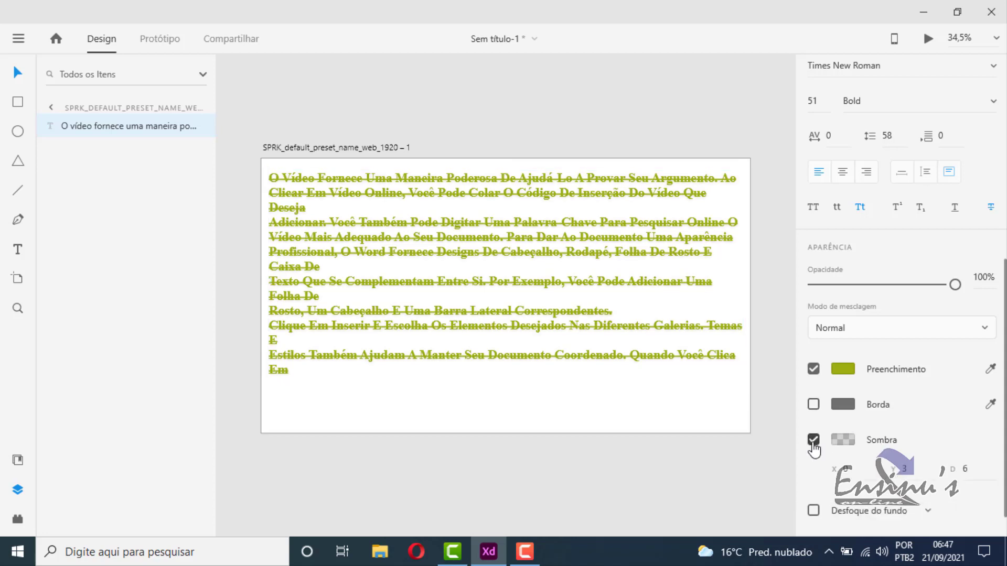
{"action": "left_click", "coordinate": [813, 443]}
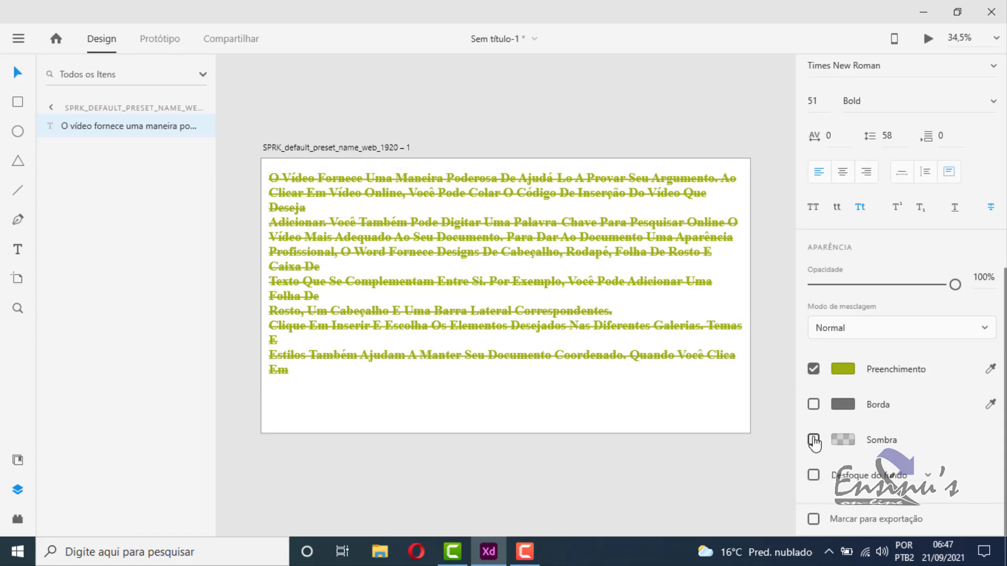
{"action": "left_click", "coordinate": [813, 443]}
{"action": "left_click", "coordinate": [813, 442]}
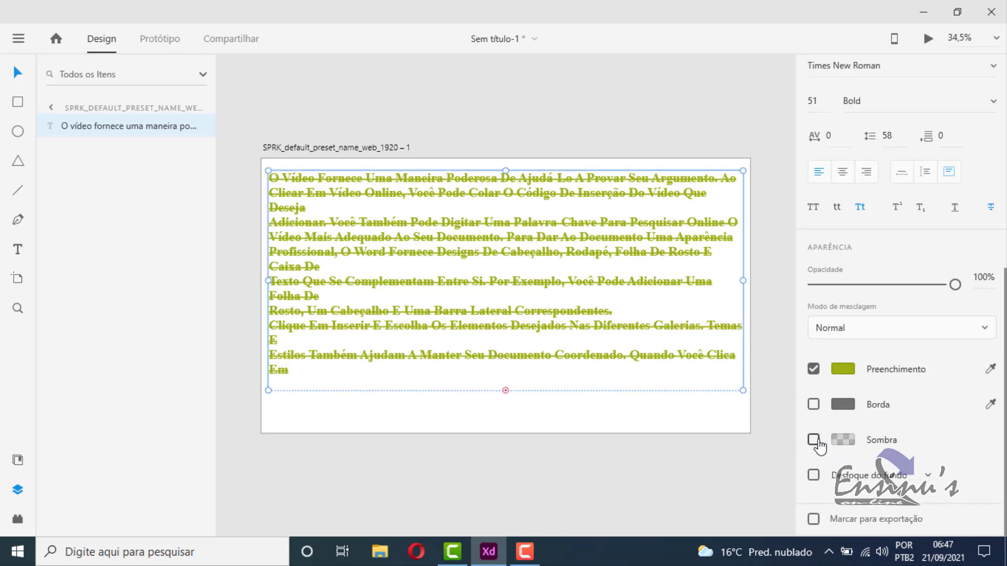
Turn the paragraphs' background blur on and off again, and return to the transform settings.
{"action": "left_click", "coordinate": [814, 477]}
{"action": "left_click", "coordinate": [813, 476]}
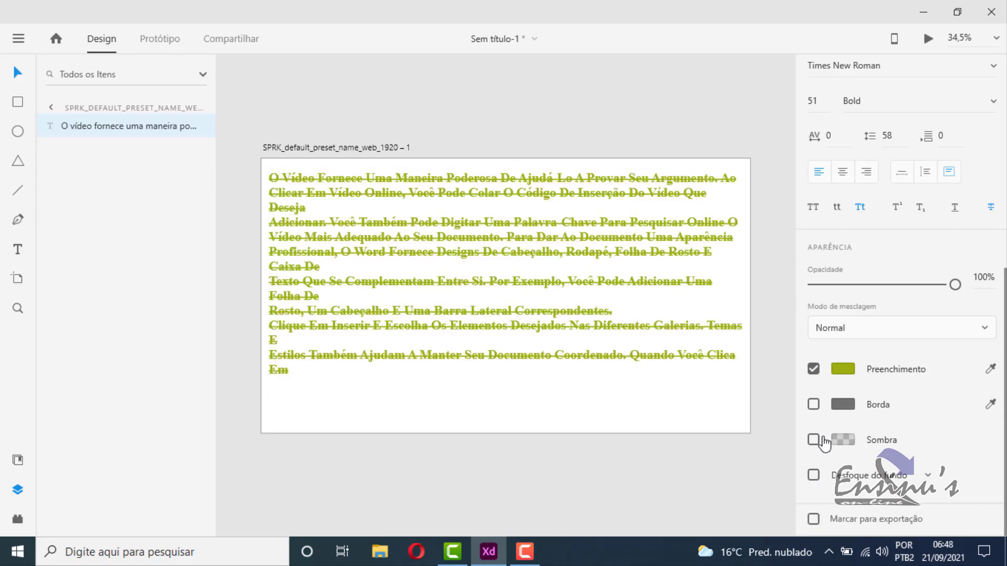
{"action": "left_click", "coordinate": [728, 370]}
{"action": "scroll", "coordinate": [890, 369], "scroll_direction": "up", "scroll_amount": 1}
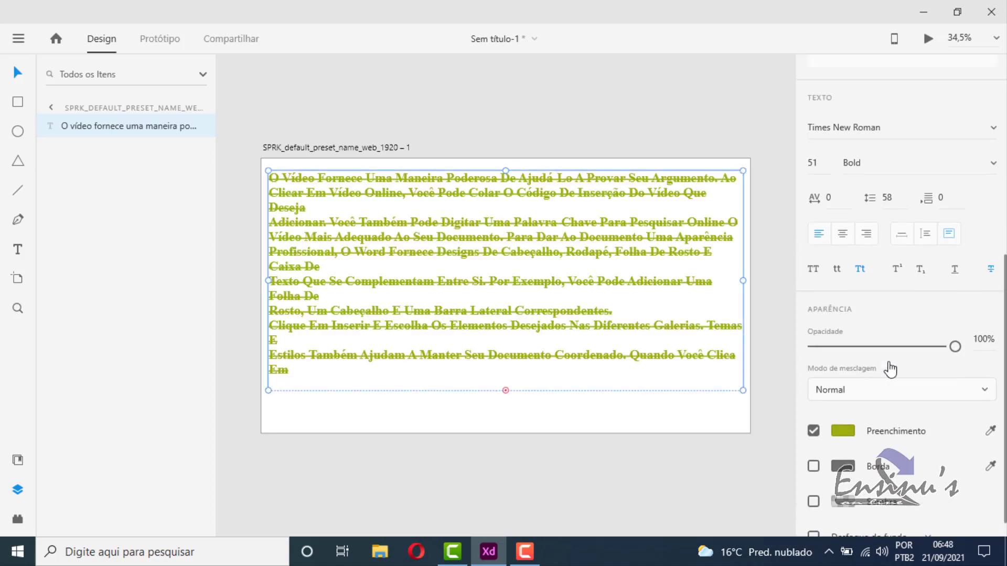
{"action": "scroll", "coordinate": [891, 372], "scroll_direction": "up", "scroll_amount": 5}
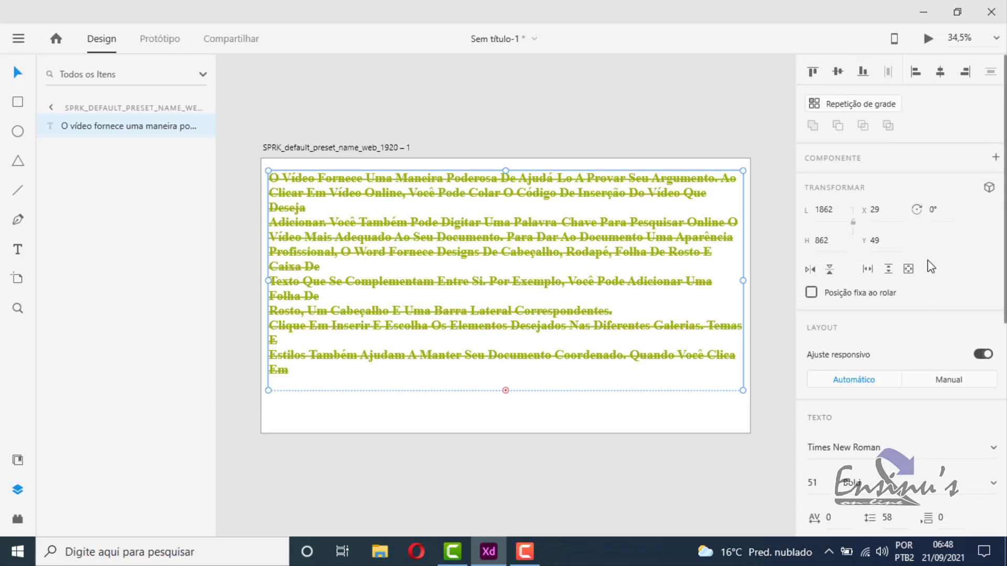